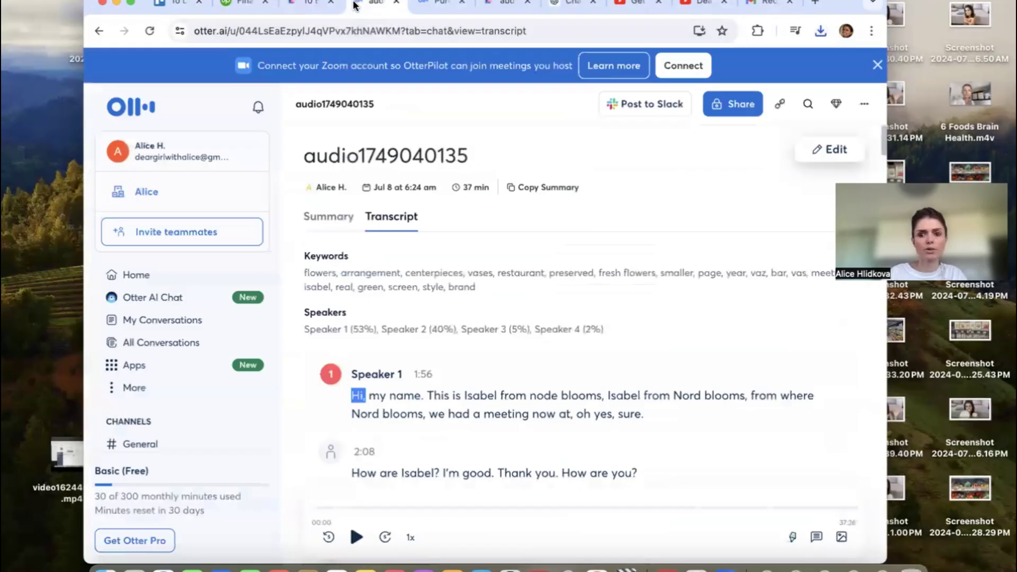
{"action": "left_click", "coordinate": [440, 3]}
{"action": "left_click", "coordinate": [373, 3]}
{"action": "scroll", "coordinate": [457, 240], "scroll_direction": "down", "scroll_amount": 10}
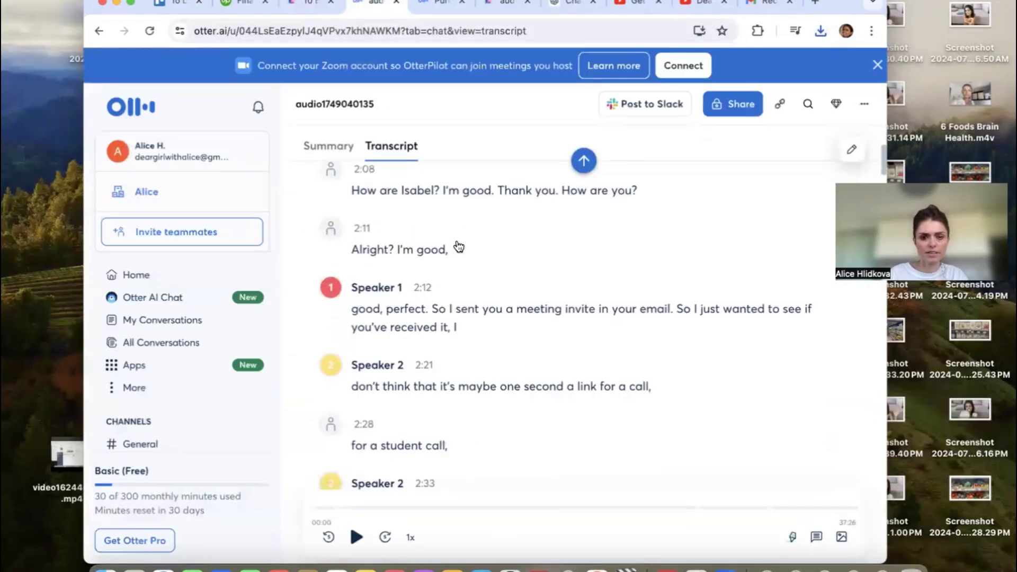
{"action": "scroll", "coordinate": [459, 245], "scroll_direction": "down", "scroll_amount": 20}
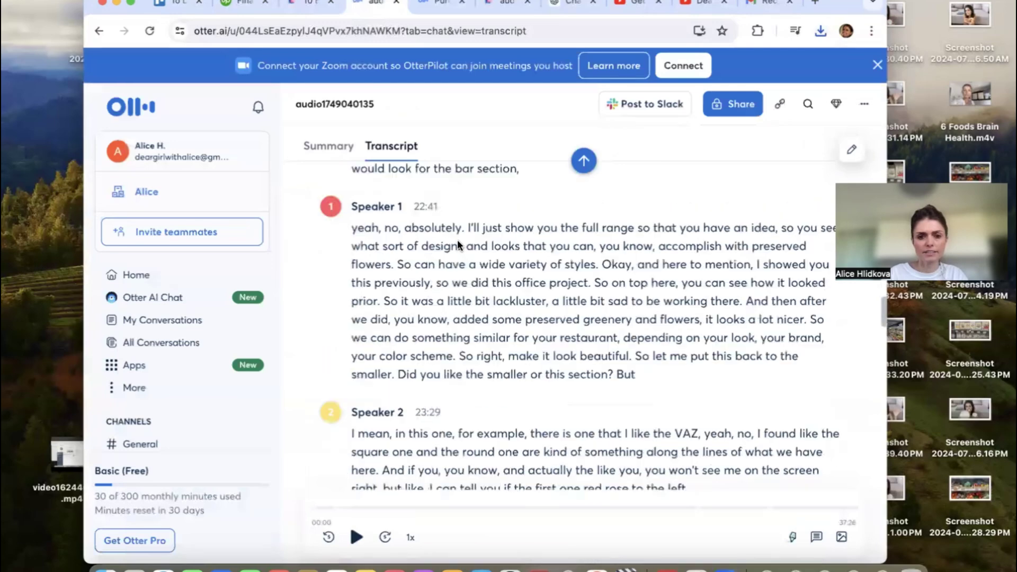
{"action": "scroll", "coordinate": [459, 245], "scroll_direction": "down", "scroll_amount": 10}
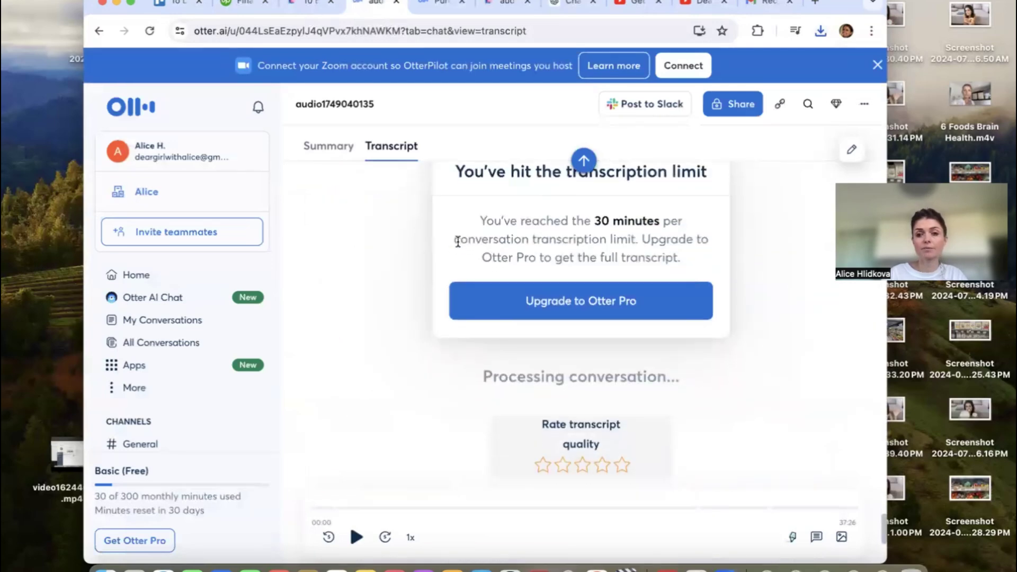
{"action": "scroll", "coordinate": [458, 242], "scroll_direction": "up", "scroll_amount": 3}
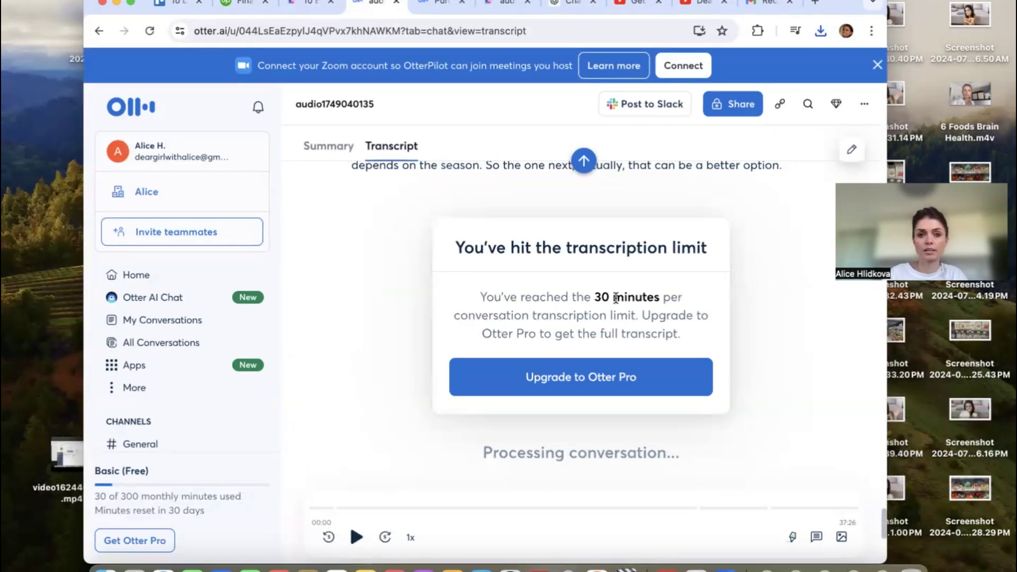
{"action": "left_click", "coordinate": [432, 4]}
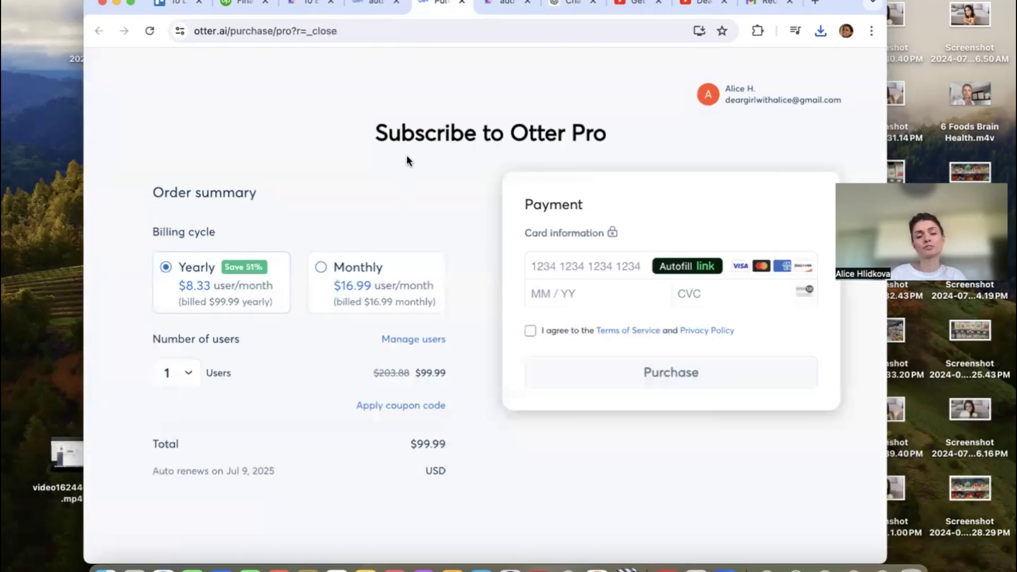
{"action": "key", "text": "ctrl+shift+Tab"}
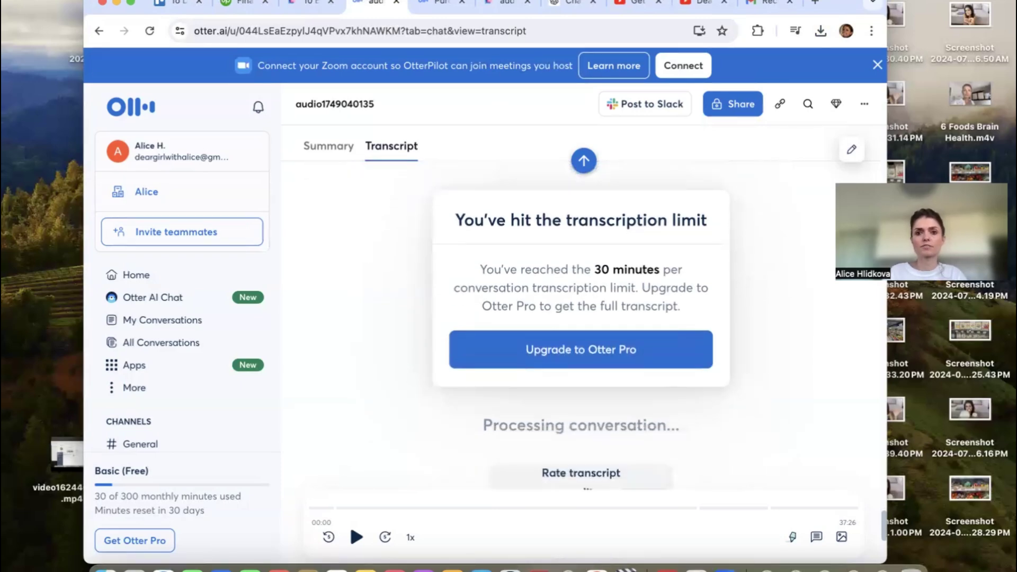
- Switch to ChatGPT and read the advice on splitting the audio file in the Convert M4A to WAV conversation
{"action": "left_click", "coordinate": [568, 3]}
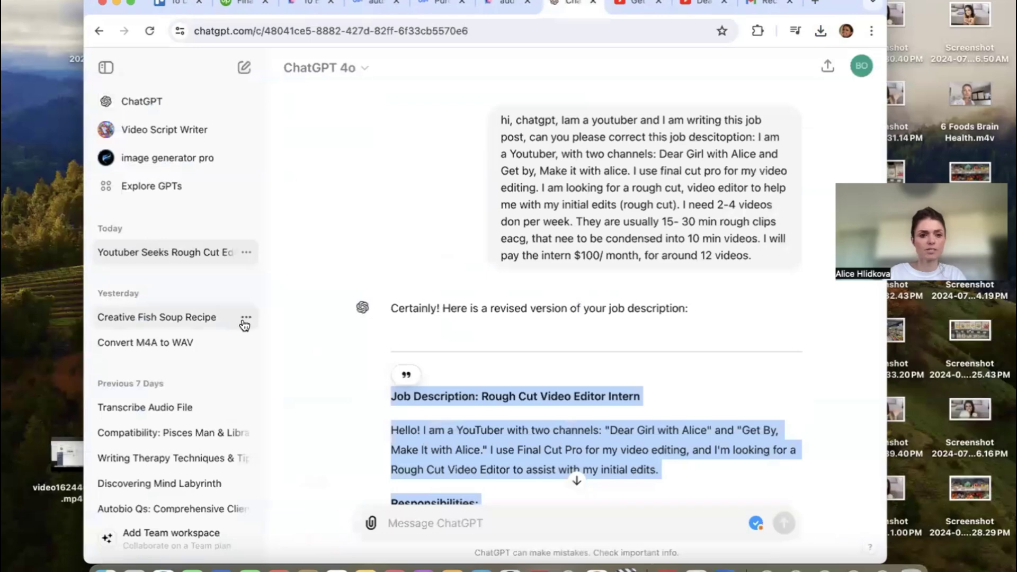
{"action": "scroll", "coordinate": [170, 381], "scroll_direction": "down", "scroll_amount": 2}
{"action": "left_click", "coordinate": [180, 351]}
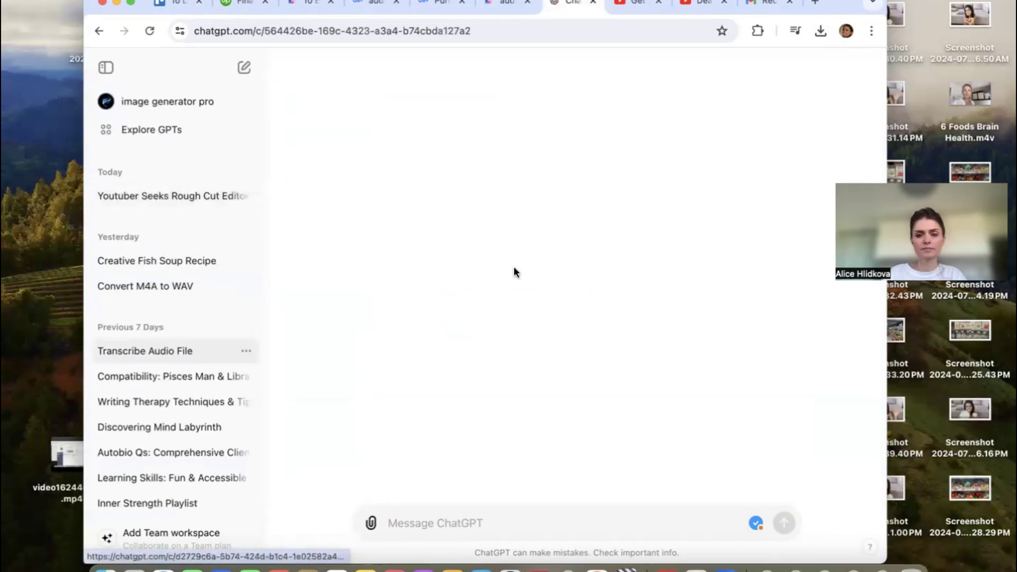
{"action": "scroll", "coordinate": [617, 355], "scroll_direction": "up", "scroll_amount": 6}
{"action": "scroll", "coordinate": [617, 355], "scroll_direction": "up", "scroll_amount": 3}
{"action": "left_click", "coordinate": [448, 267]}
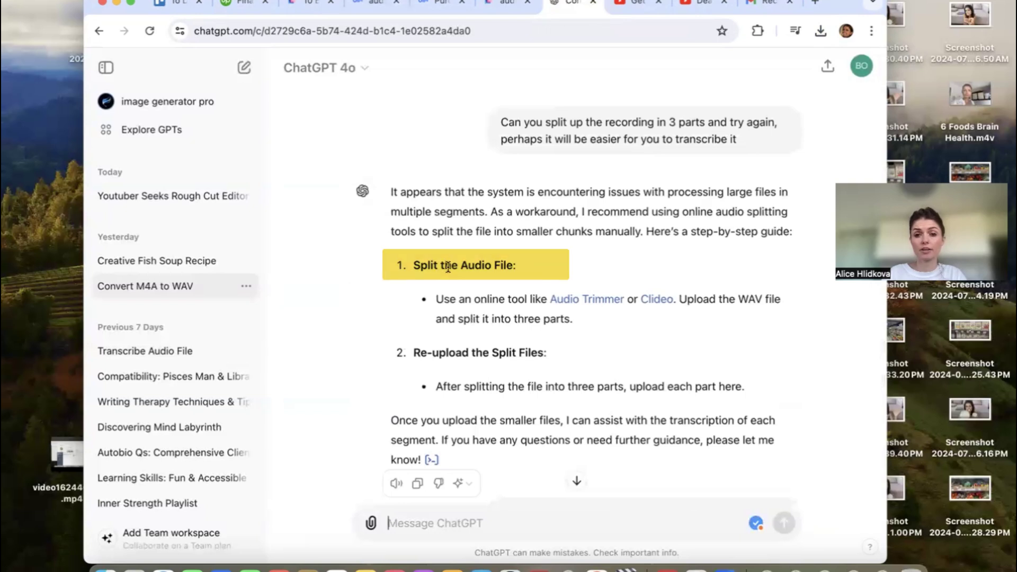
{"action": "left_click", "coordinate": [478, 304]}
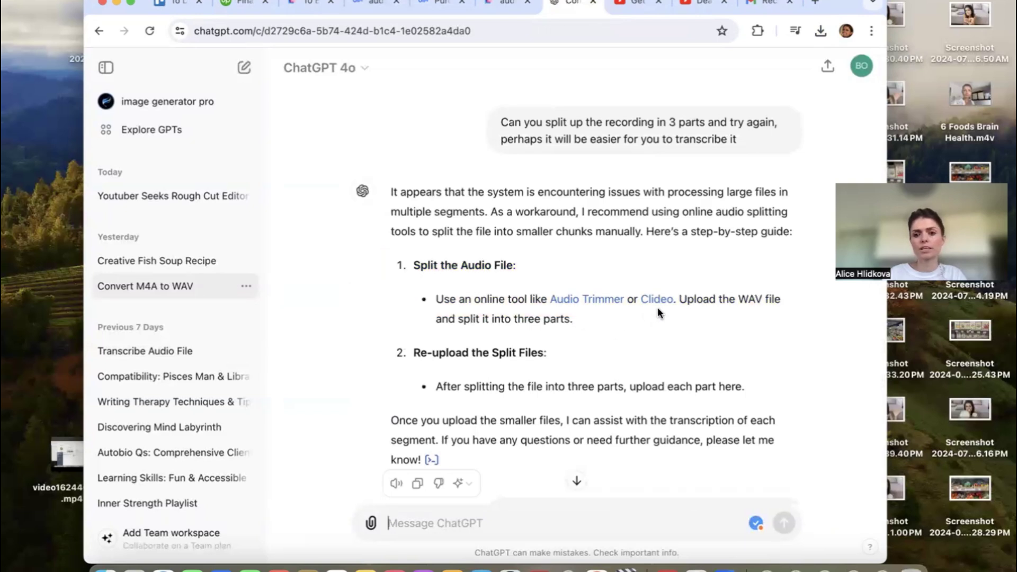
{"action": "left_click", "coordinate": [576, 301]}
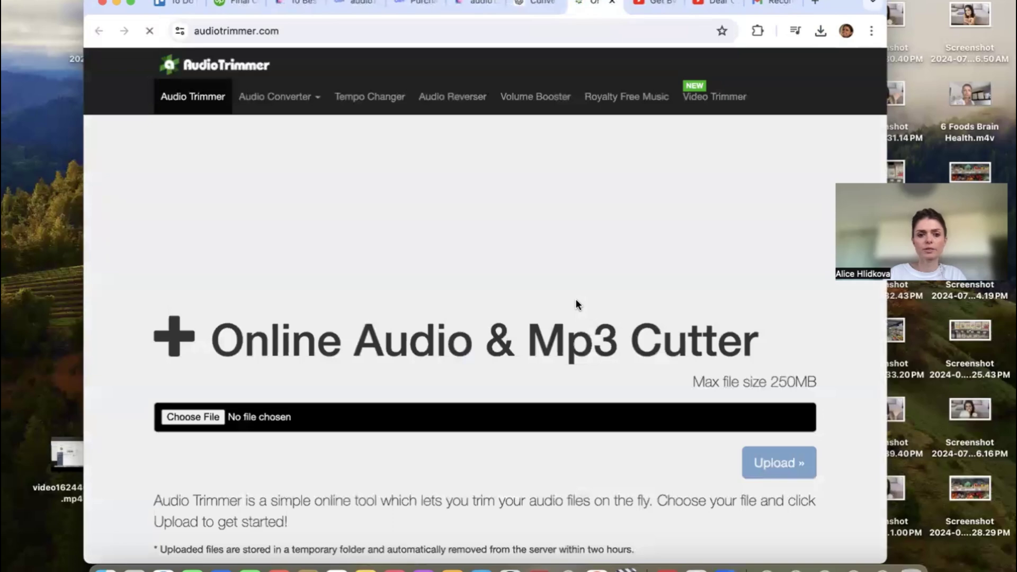
{"action": "left_click", "coordinate": [188, 417]}
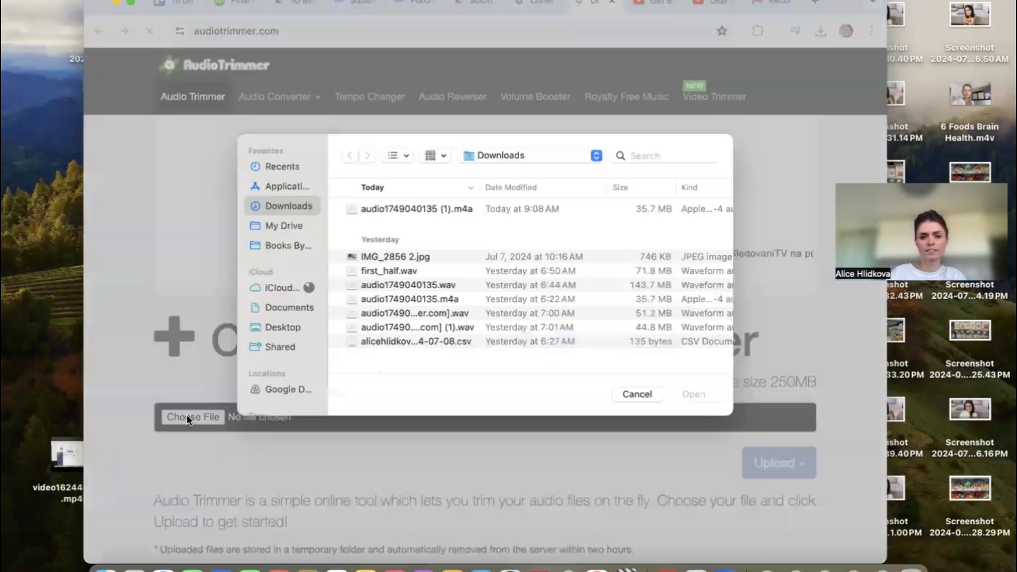
{"action": "left_click", "coordinate": [370, 212]}
{"action": "double_click", "coordinate": [370, 212]}
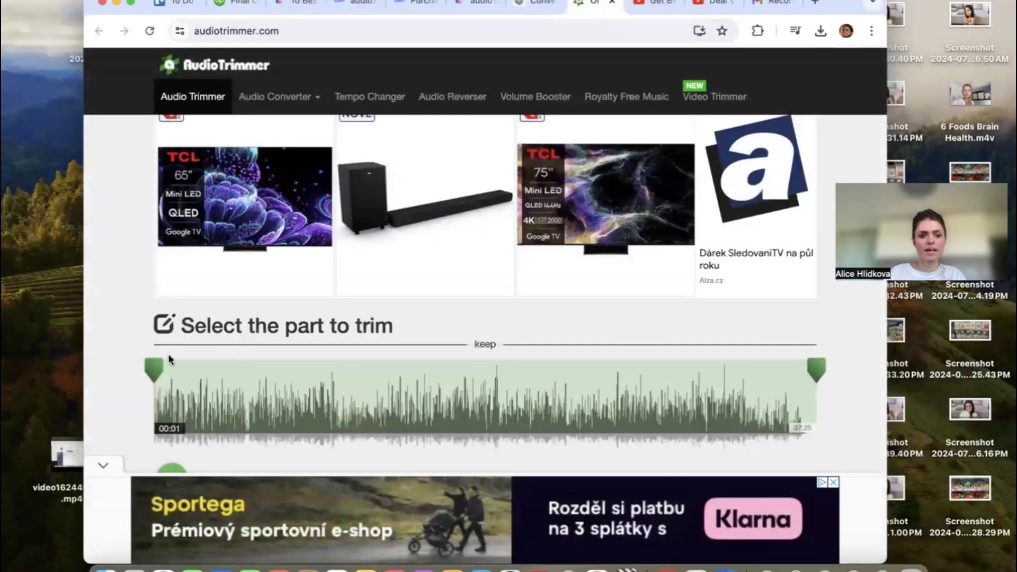
- Set the start of the kept audio section to 1099.07 seconds, near the middle of the recording, and pause the playback
{"action": "left_click_drag", "start_coordinate": [155, 361], "coordinate": [479, 392]}
{"action": "scroll", "coordinate": [479, 392], "scroll_direction": "down", "scroll_amount": 3}
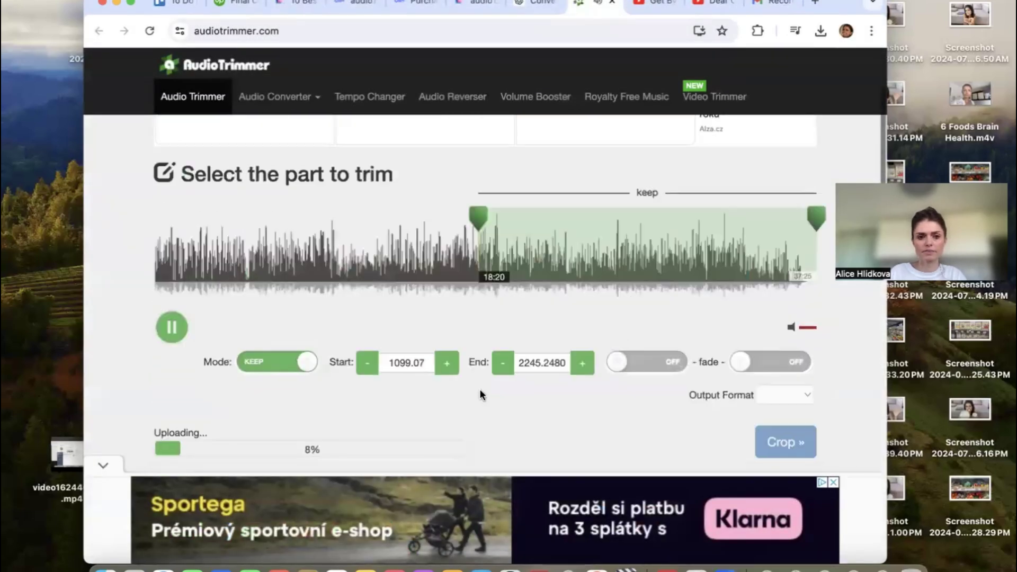
{"action": "left_click", "coordinate": [172, 327]}
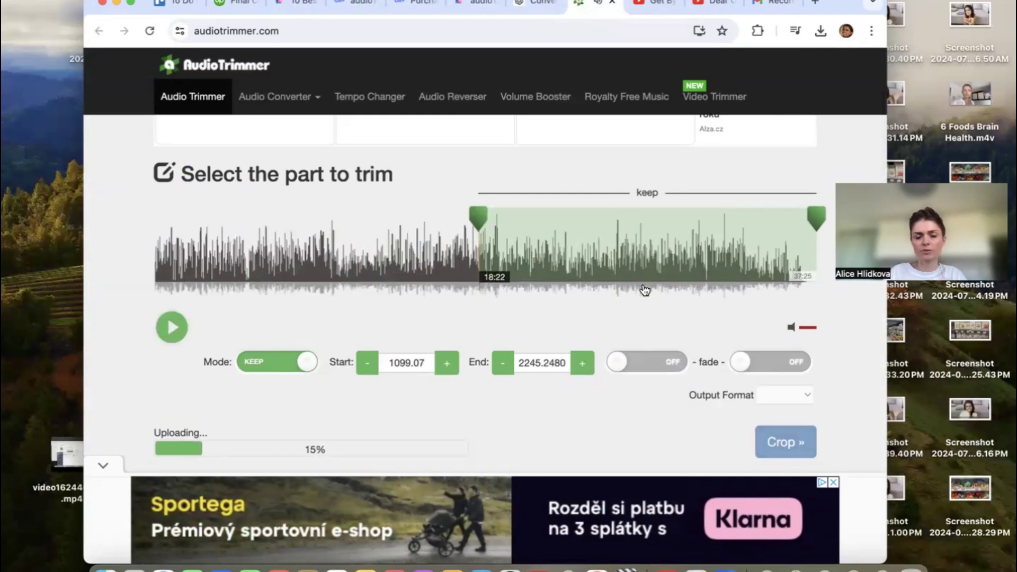
{"action": "key", "text": "super+3"}
{"action": "scroll", "coordinate": [385, 321], "scroll_direction": "up", "scroll_amount": 1}
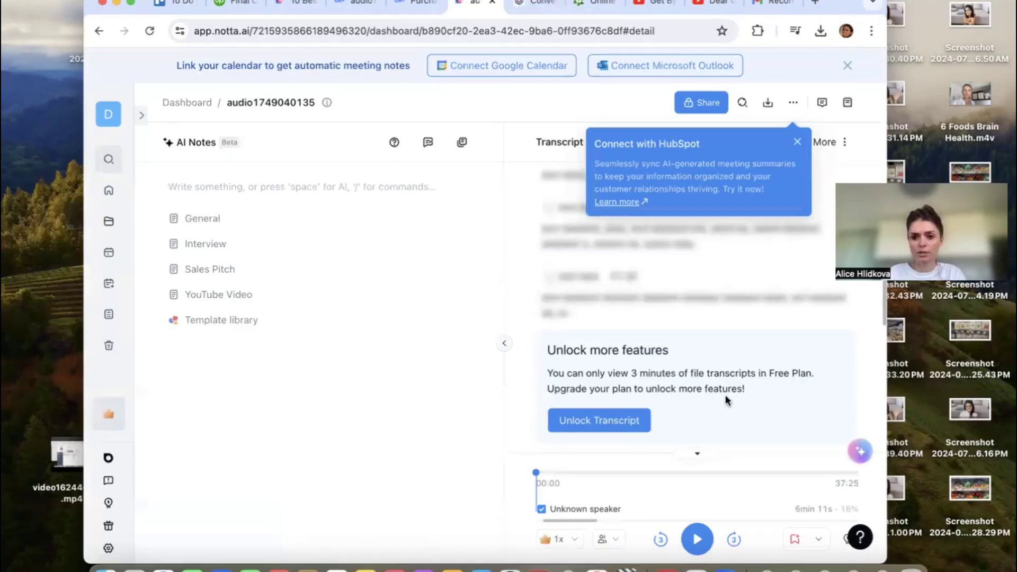
{"action": "scroll", "coordinate": [725, 396], "scroll_direction": "down", "scroll_amount": 1}
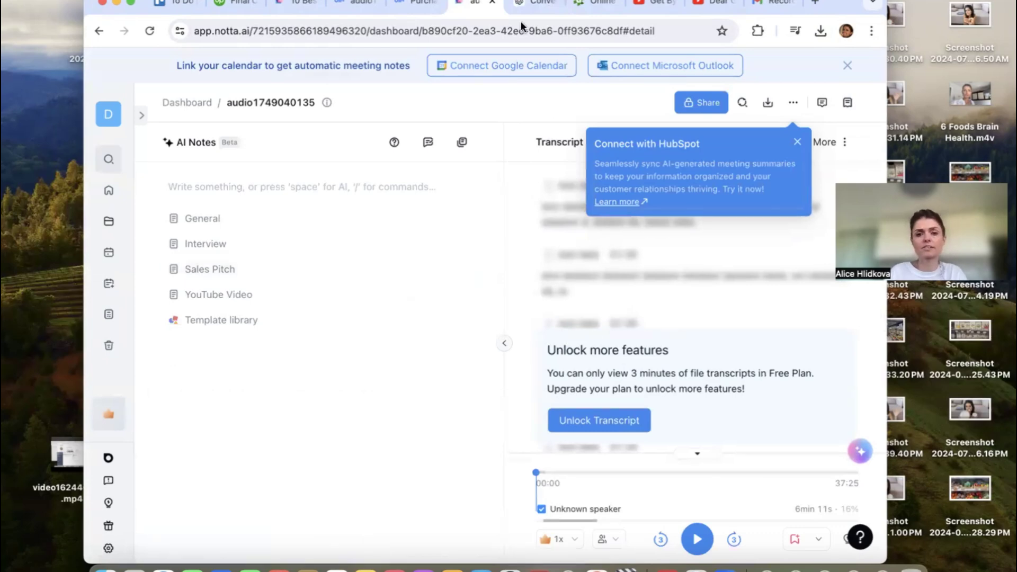
- Return to ChatGPT and review its replies to the transcription requests in the Transcribe Audio File and Convert M4A to WAV conversations
{"action": "left_click", "coordinate": [532, 3]}
{"action": "scroll", "coordinate": [523, 249], "scroll_direction": "up", "scroll_amount": 10}
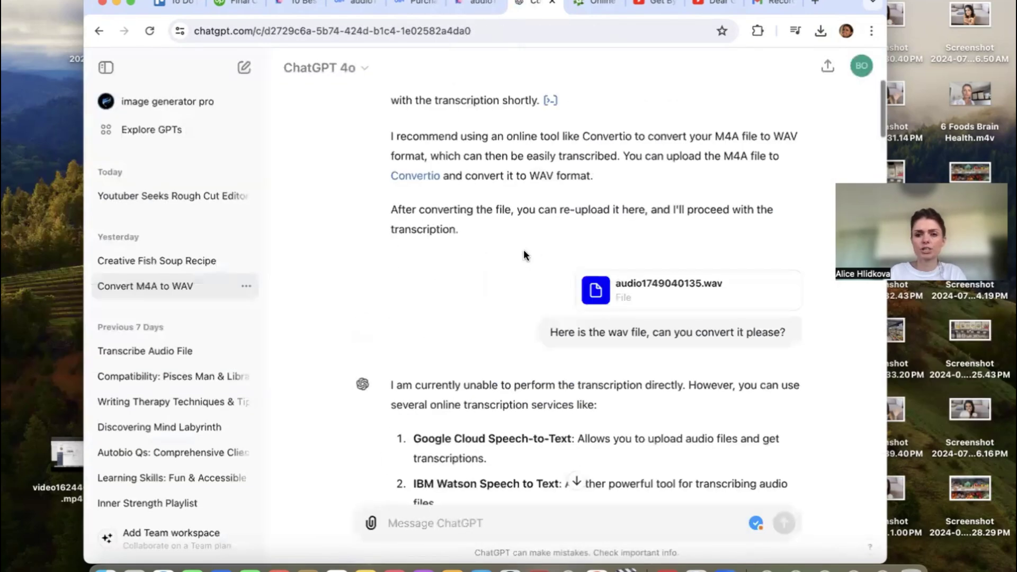
{"action": "left_click", "coordinate": [143, 351]}
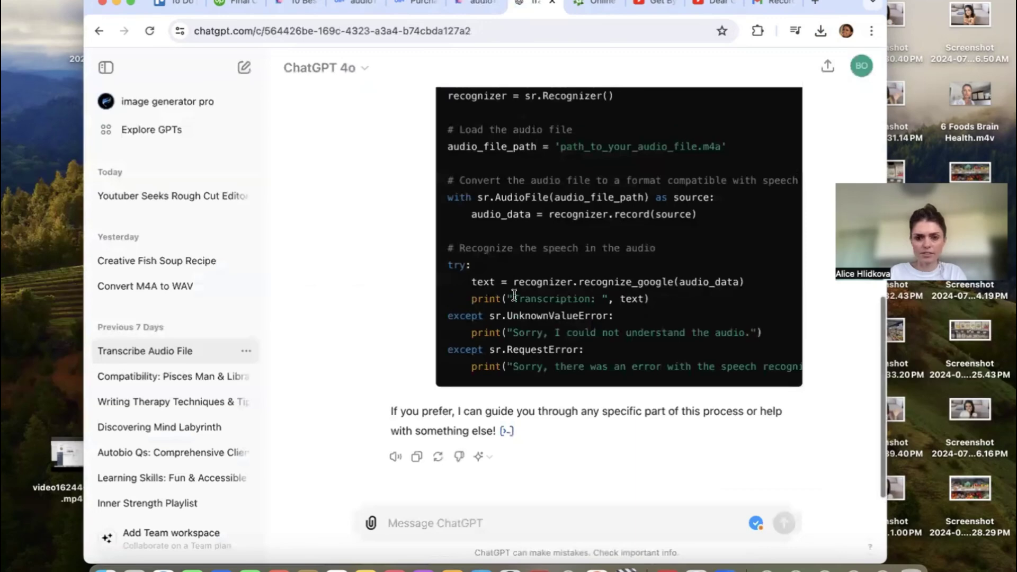
{"action": "scroll", "coordinate": [514, 295], "scroll_direction": "up", "scroll_amount": 15}
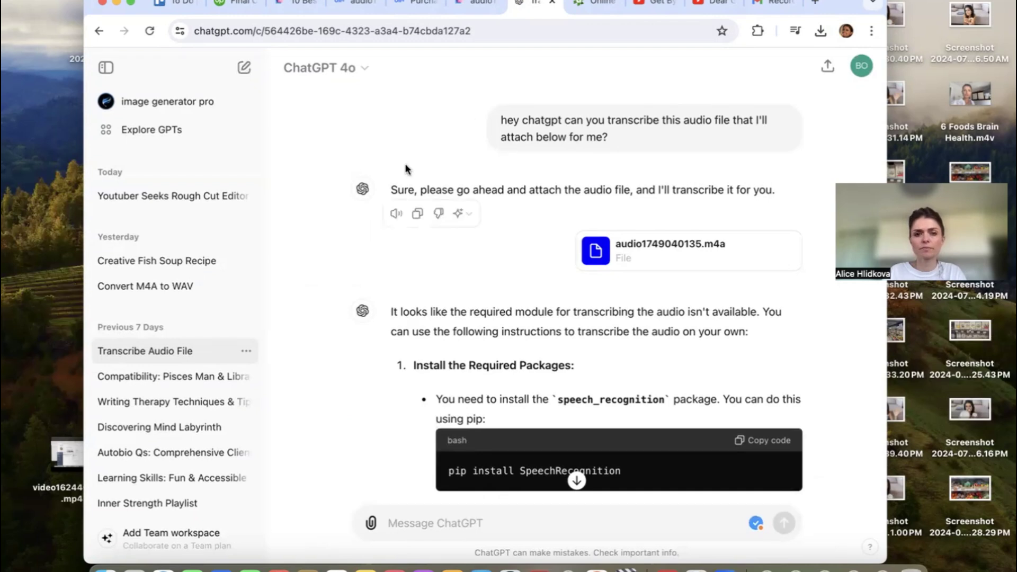
{"action": "scroll", "coordinate": [667, 273], "scroll_direction": "down", "scroll_amount": 3}
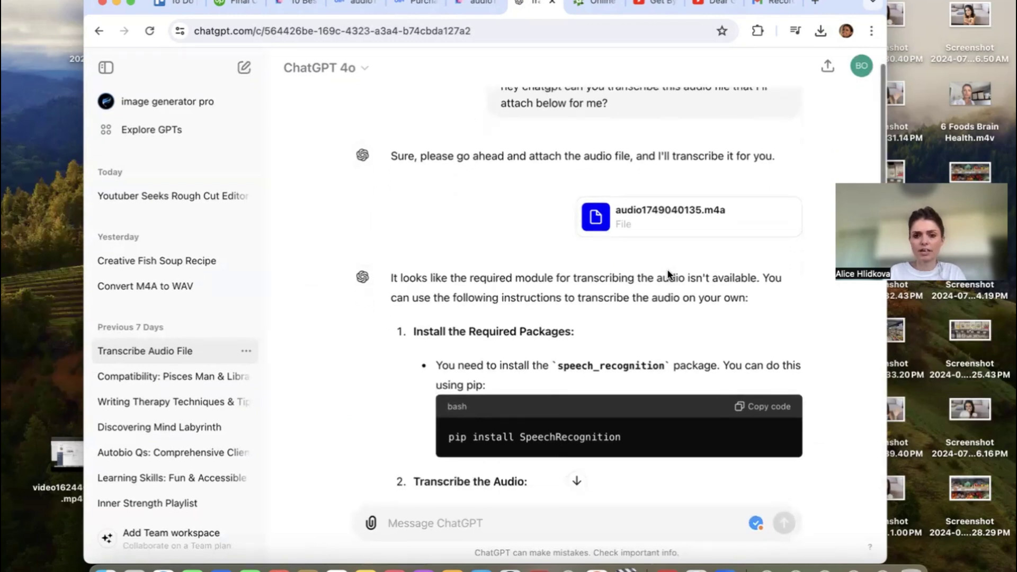
{"action": "scroll", "coordinate": [630, 267], "scroll_direction": "down", "scroll_amount": 2}
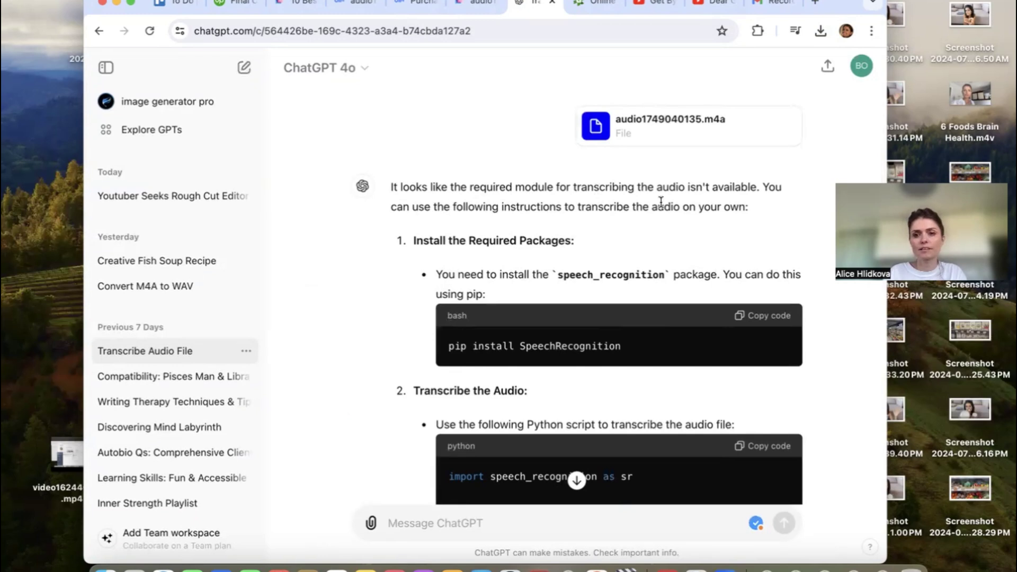
{"action": "left_click", "coordinate": [172, 281]}
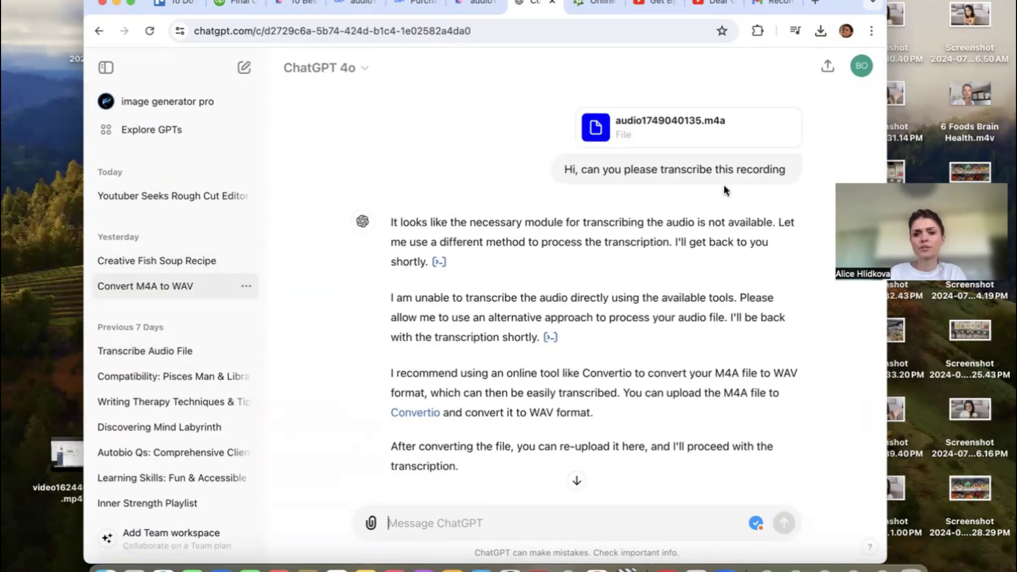
{"action": "scroll", "coordinate": [628, 305], "scroll_direction": "down", "scroll_amount": 1}
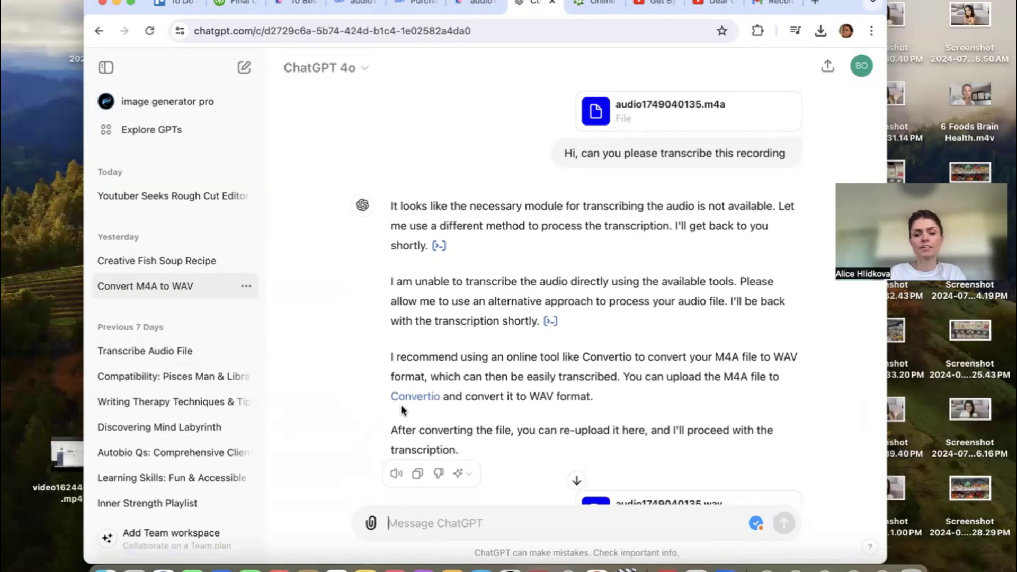
{"action": "left_click", "coordinate": [429, 401]}
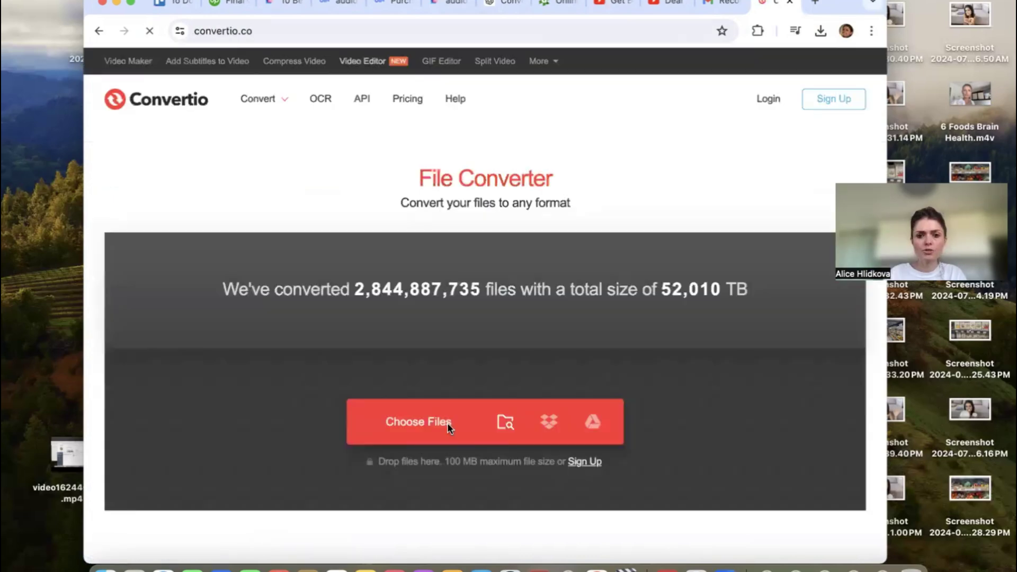
{"action": "left_click", "coordinate": [436, 420]}
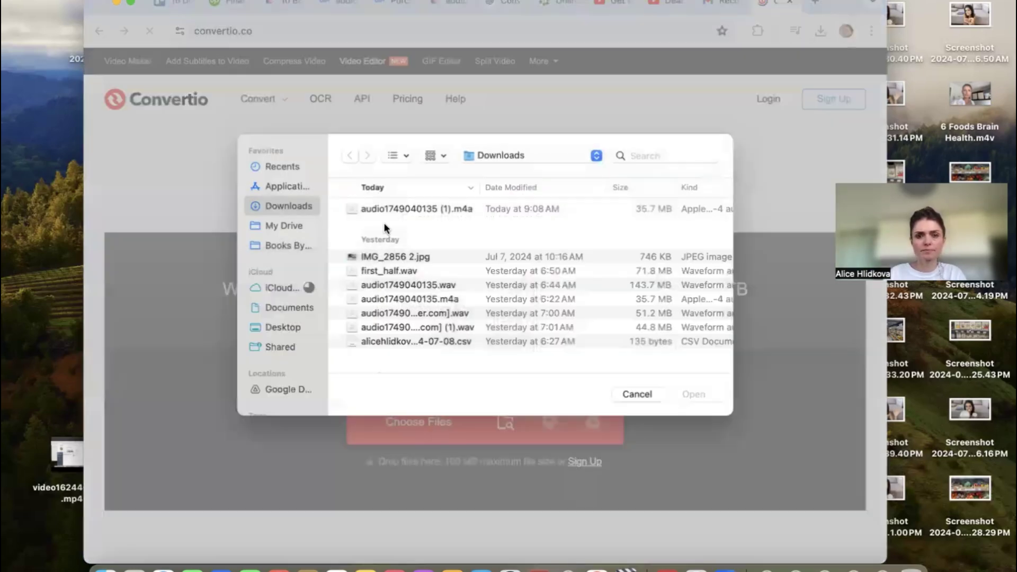
{"action": "double_click", "coordinate": [402, 207]}
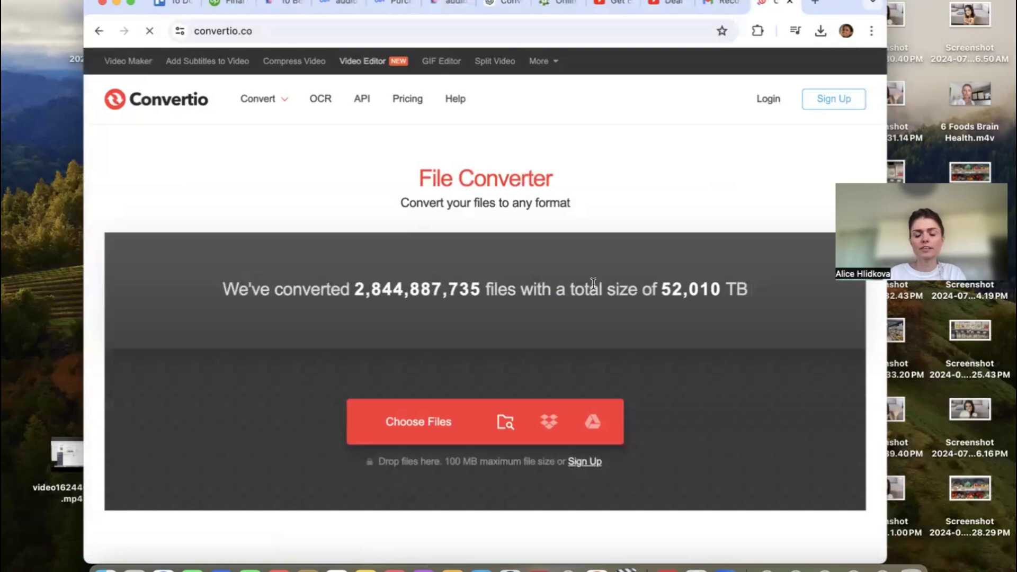
{"action": "scroll", "coordinate": [594, 285], "scroll_direction": "down", "scroll_amount": 3}
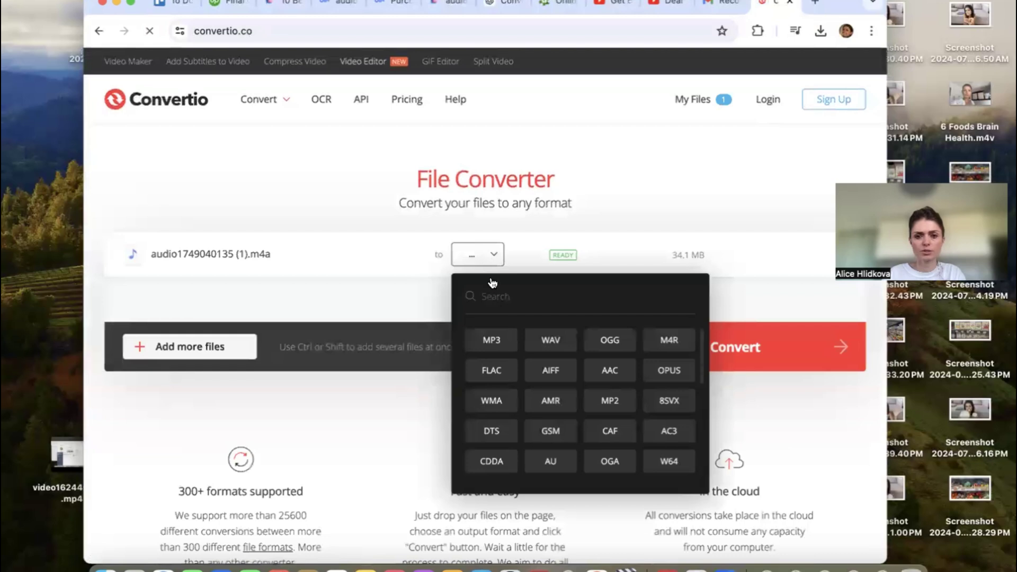
{"action": "left_click", "coordinate": [556, 359]}
{"action": "left_click", "coordinate": [784, 351]}
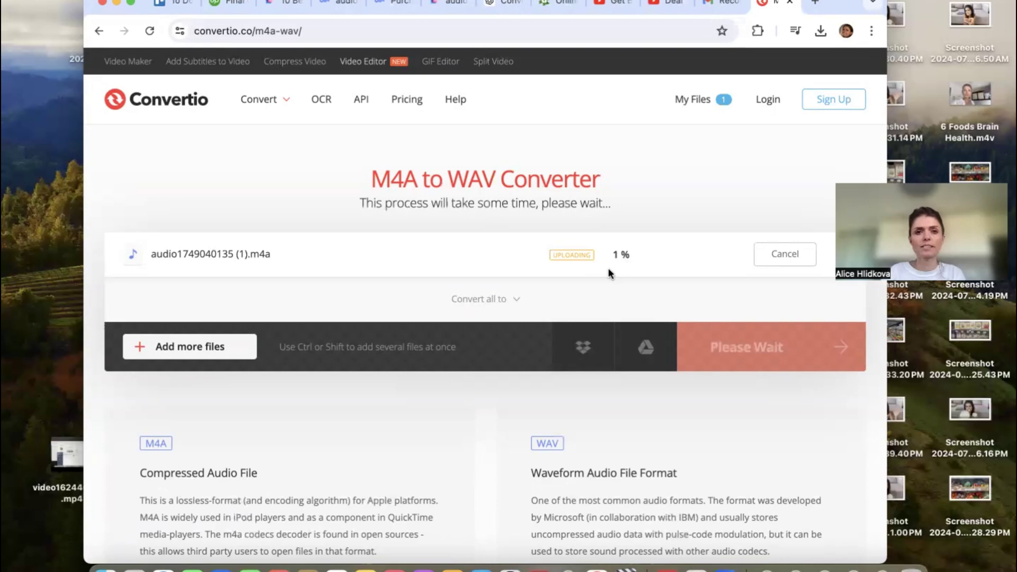
- Go back to the ChatGPT conversation and read its replies about transcribing the uploaded WAV file and the suggested transcription services
{"action": "left_click", "coordinate": [503, 4]}
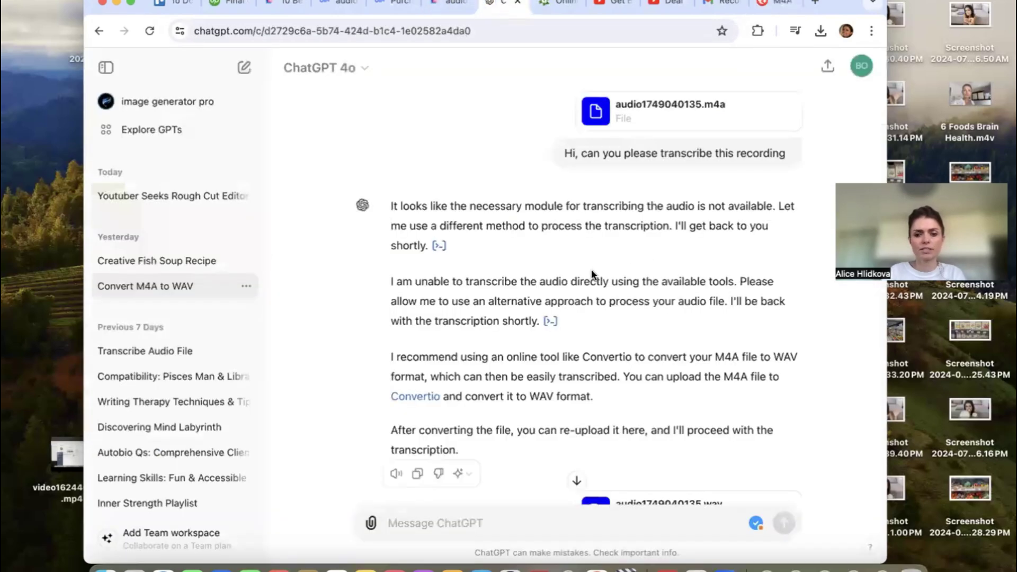
{"action": "scroll", "coordinate": [592, 273], "scroll_direction": "down", "scroll_amount": 3}
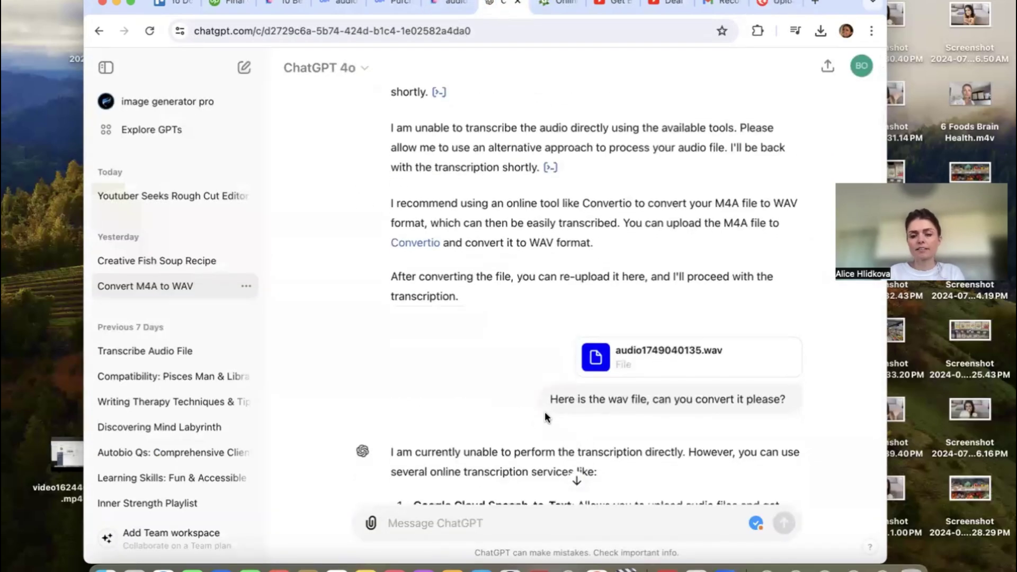
{"action": "scroll", "coordinate": [688, 294], "scroll_direction": "down", "scroll_amount": 2}
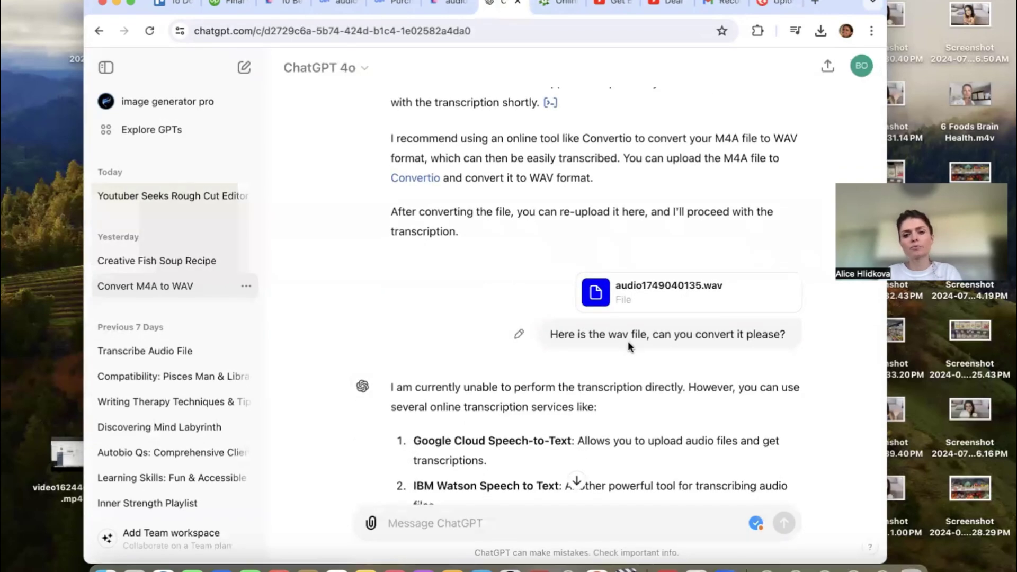
{"action": "scroll", "coordinate": [659, 343], "scroll_direction": "down", "scroll_amount": 2}
{"action": "scroll", "coordinate": [652, 324], "scroll_direction": "down", "scroll_amount": 1}
{"action": "scroll", "coordinate": [640, 306], "scroll_direction": "down", "scroll_amount": 1}
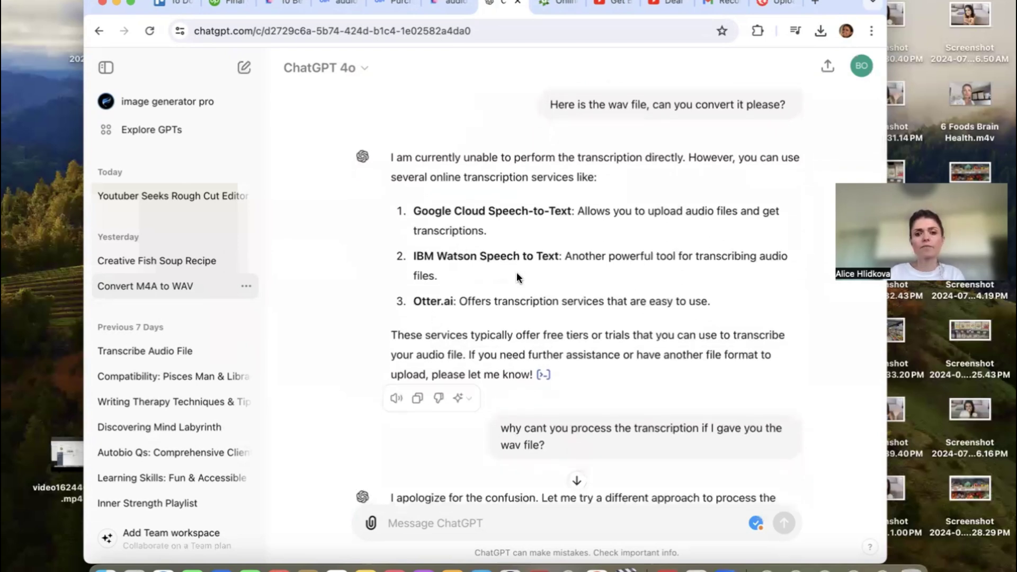
{"action": "scroll", "coordinate": [529, 257], "scroll_direction": "down", "scroll_amount": 5}
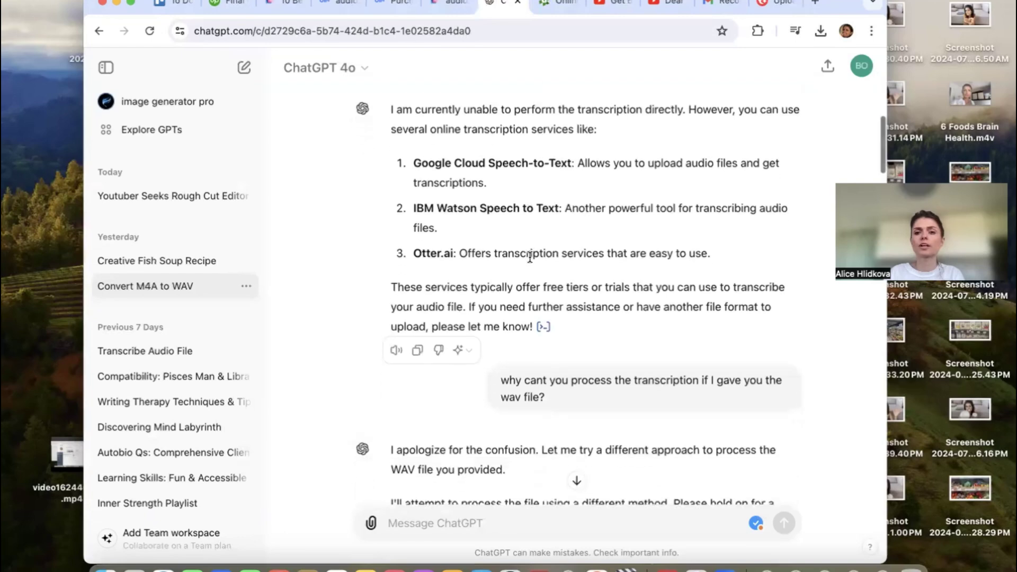
{"action": "scroll", "coordinate": [561, 291], "scroll_direction": "down", "scroll_amount": 1}
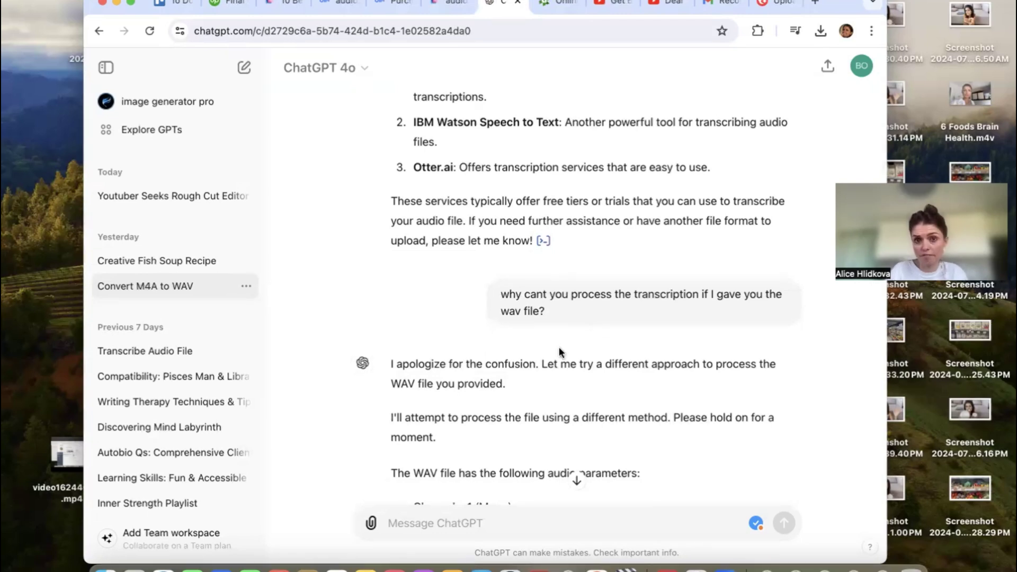
- Read ChatGPT's replies on why it cannot process the WAV file and on splitting the file in two
{"action": "scroll", "coordinate": [559, 348], "scroll_direction": "down", "scroll_amount": 3}
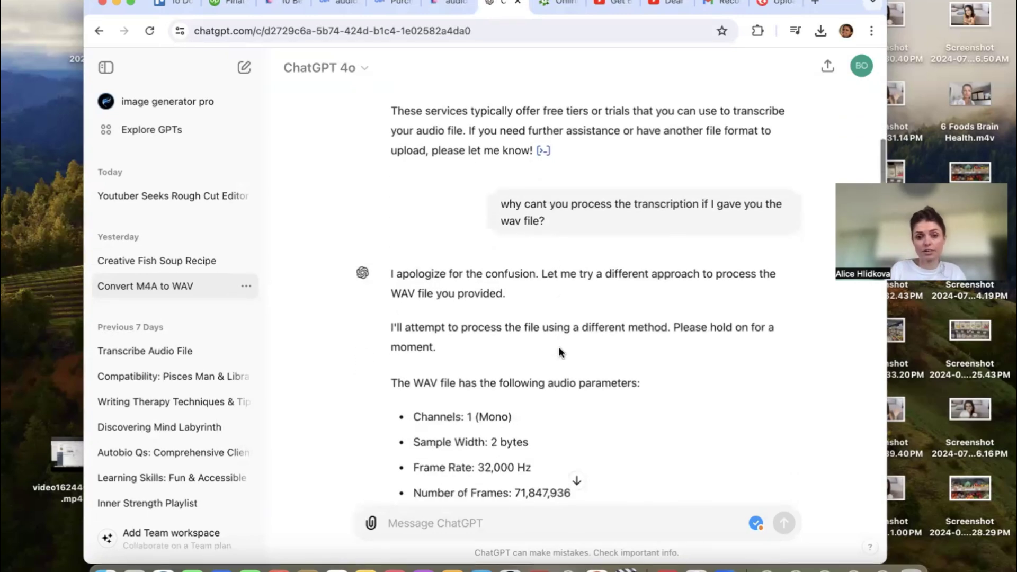
{"action": "scroll", "coordinate": [559, 349], "scroll_direction": "down", "scroll_amount": 5}
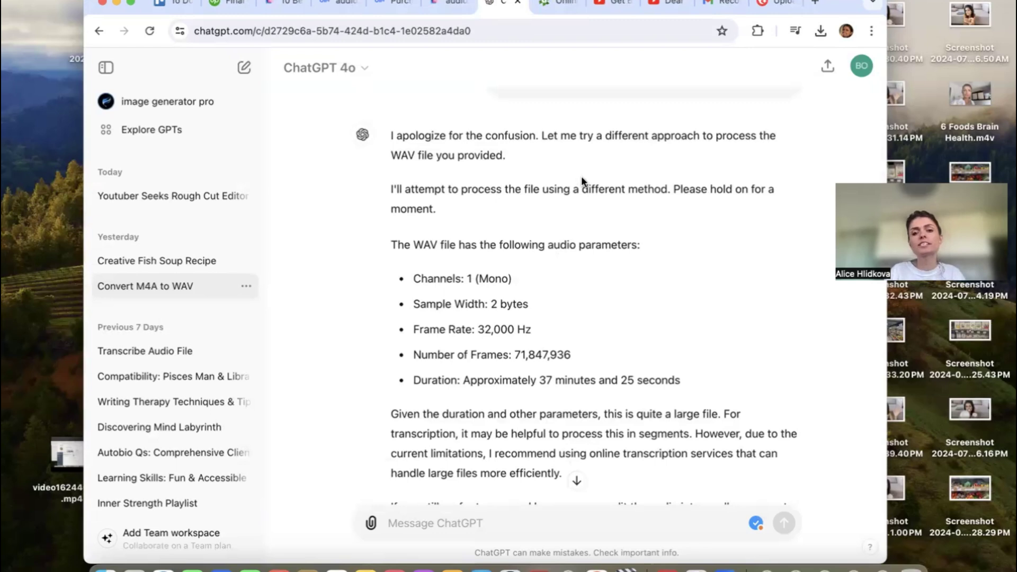
{"action": "scroll", "coordinate": [639, 164], "scroll_direction": "down", "scroll_amount": 1}
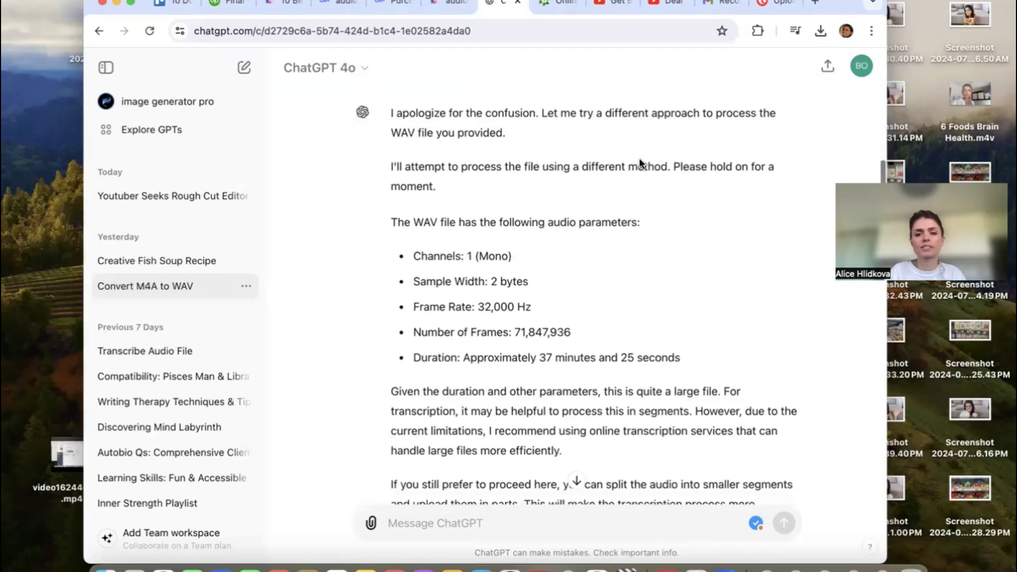
{"action": "scroll", "coordinate": [542, 169], "scroll_direction": "down", "scroll_amount": 1}
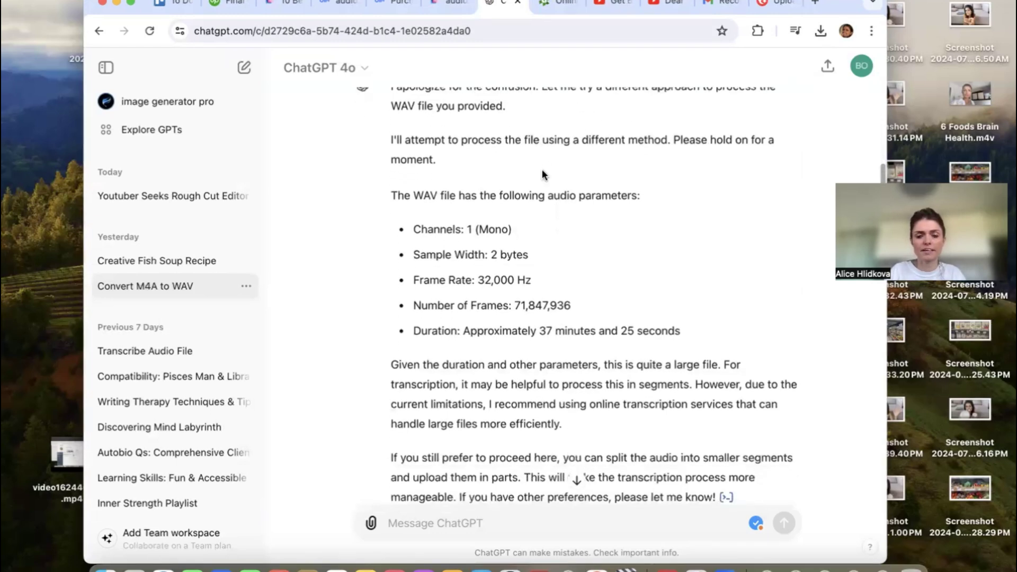
{"action": "scroll", "coordinate": [562, 275], "scroll_direction": "down", "scroll_amount": 1}
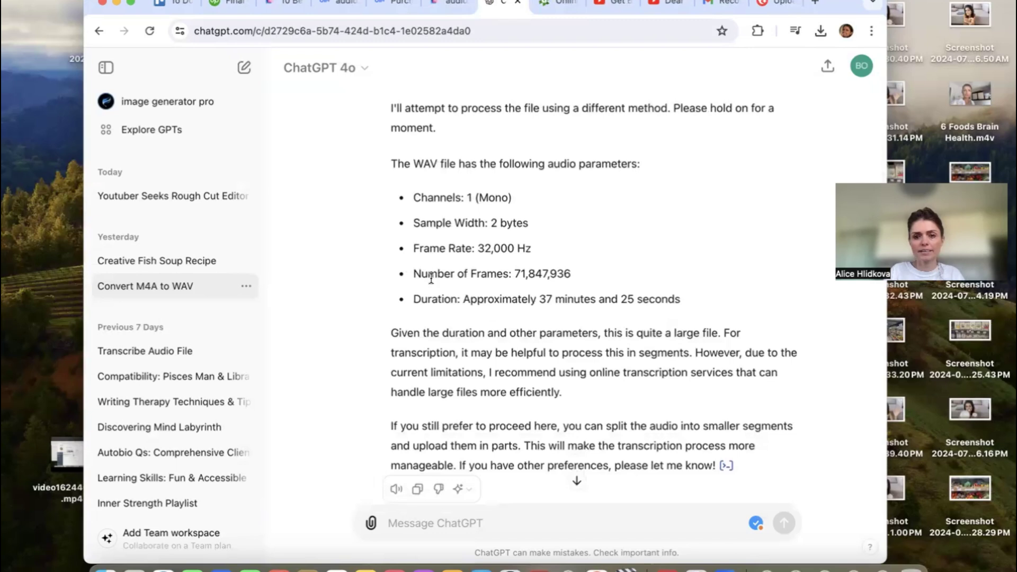
{"action": "scroll", "coordinate": [584, 379], "scroll_direction": "down", "scroll_amount": 3}
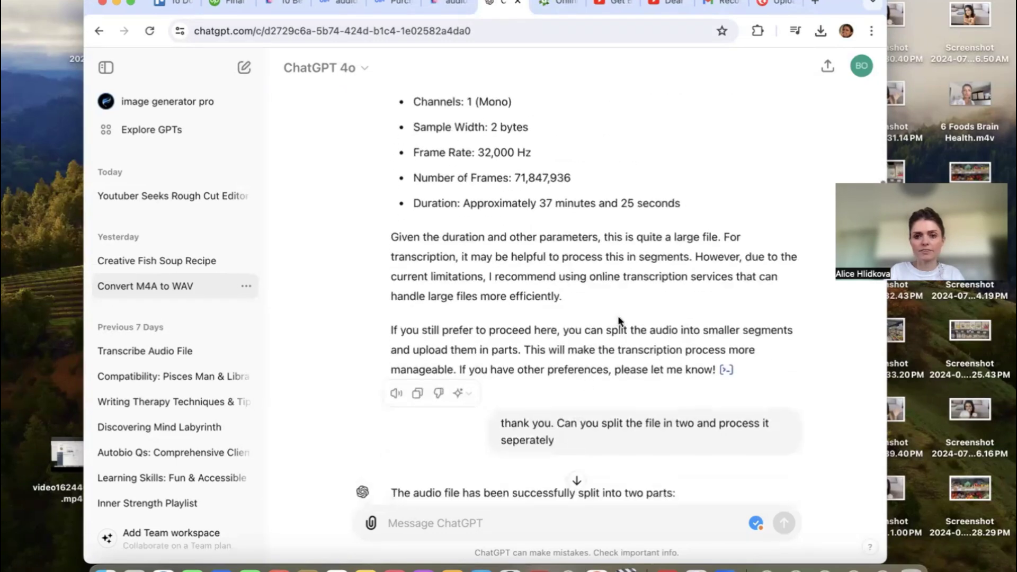
{"action": "scroll", "coordinate": [727, 266], "scroll_direction": "down", "scroll_amount": 2}
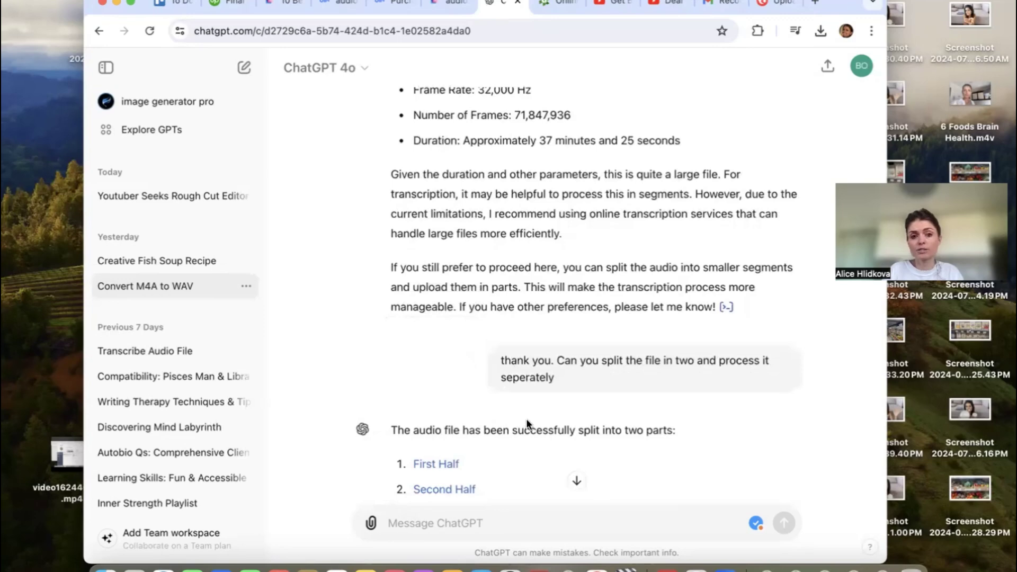
{"action": "scroll", "coordinate": [526, 419], "scroll_direction": "down", "scroll_amount": 3}
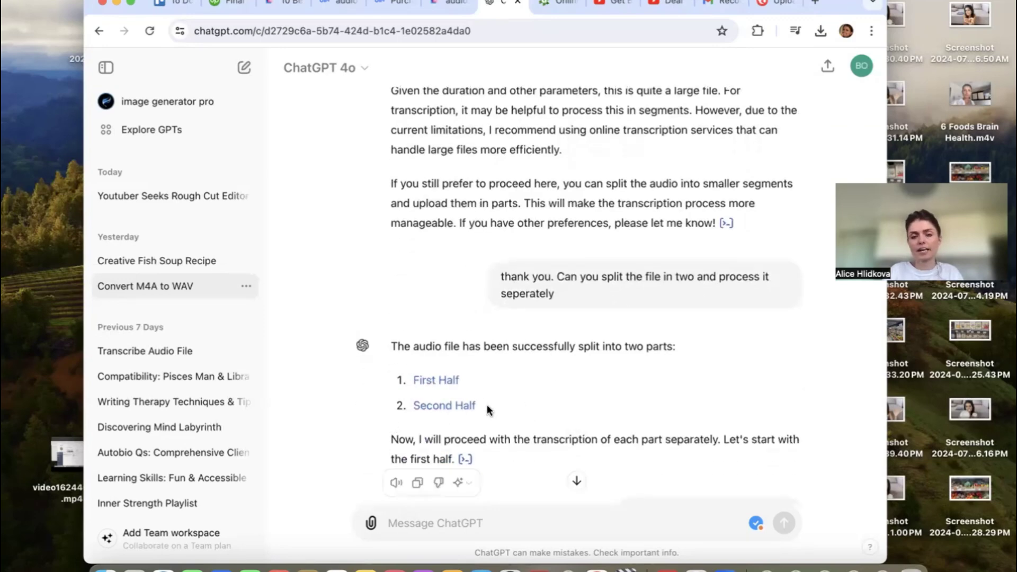
- Check the upload in AudioTrimmer, return to ChatGPT, and read its replies about transcribing the first half and its recommended services
{"action": "key", "text": "ctrl+Tab"}
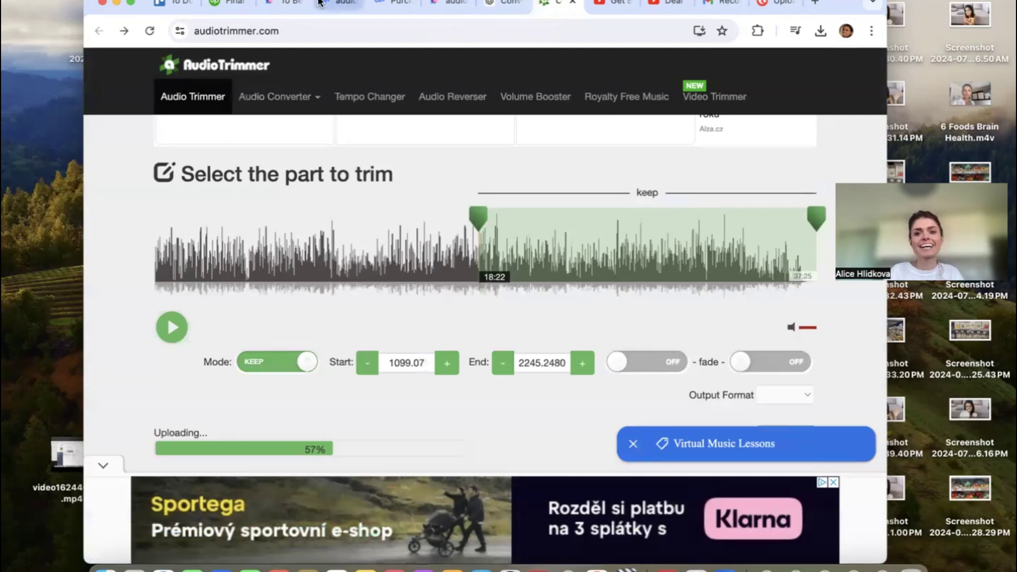
{"action": "left_click", "coordinate": [497, 7]}
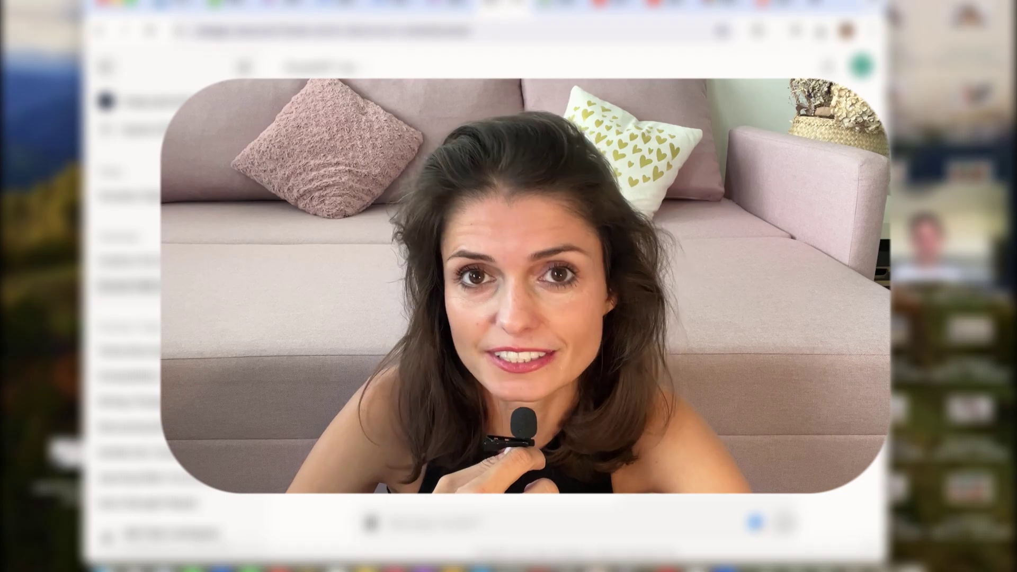
{"action": "scroll", "coordinate": [578, 415], "scroll_direction": "down", "scroll_amount": 3}
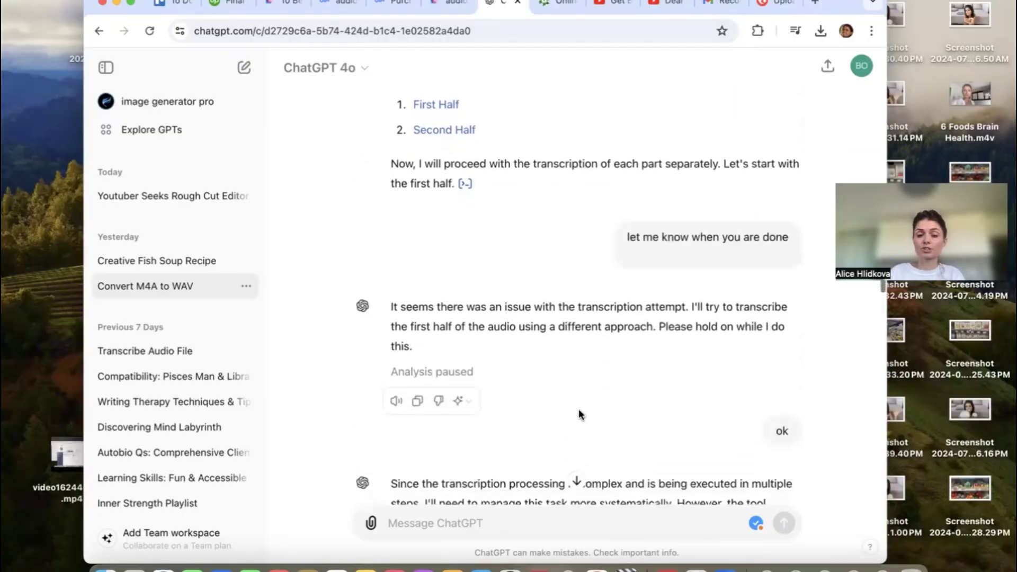
{"action": "scroll", "coordinate": [579, 411], "scroll_direction": "down", "scroll_amount": 1}
{"action": "scroll", "coordinate": [579, 411], "scroll_direction": "down", "scroll_amount": 1}
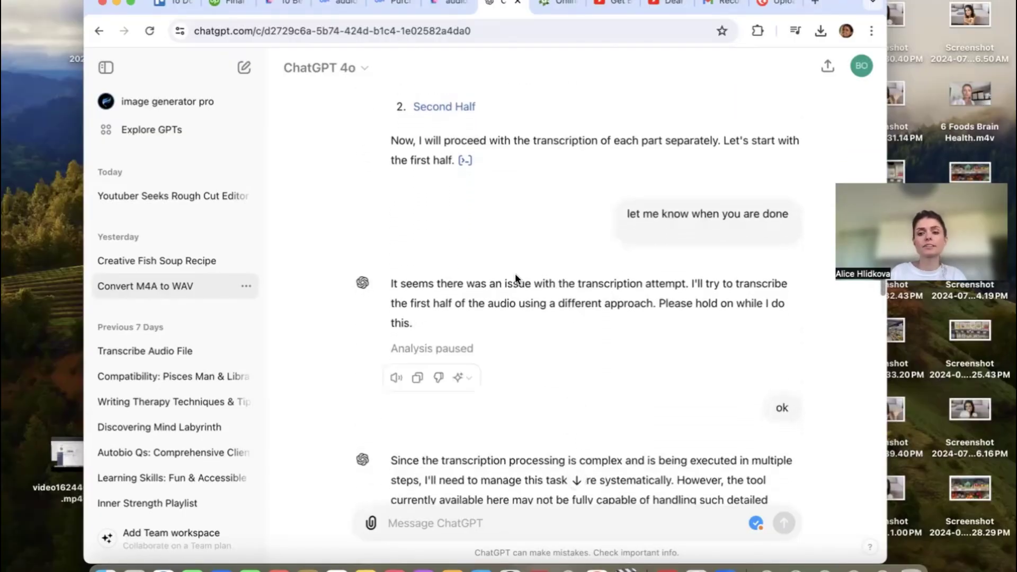
{"action": "scroll", "coordinate": [515, 274], "scroll_direction": "down", "scroll_amount": 5}
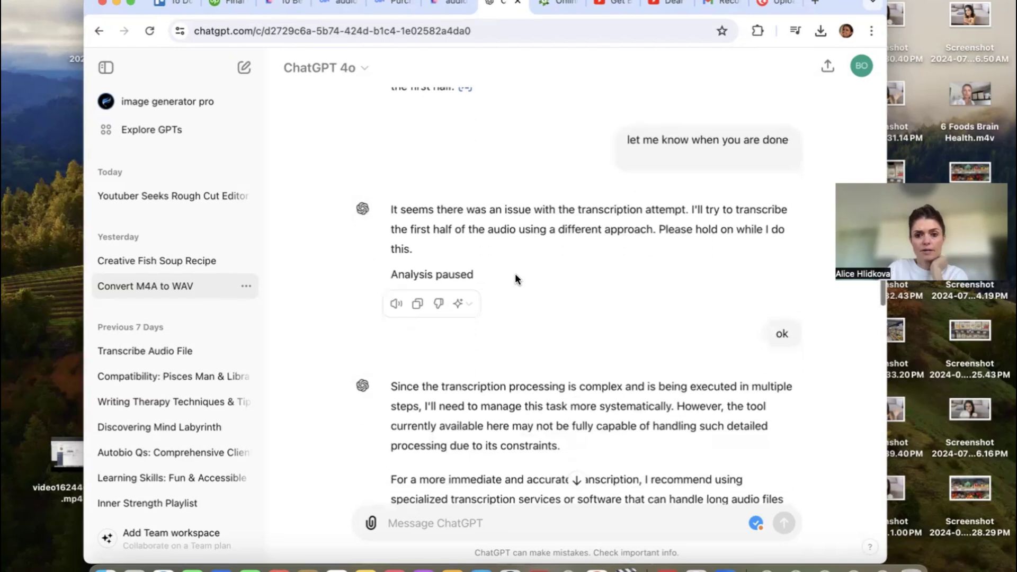
{"action": "scroll", "coordinate": [619, 168], "scroll_direction": "down", "scroll_amount": 1}
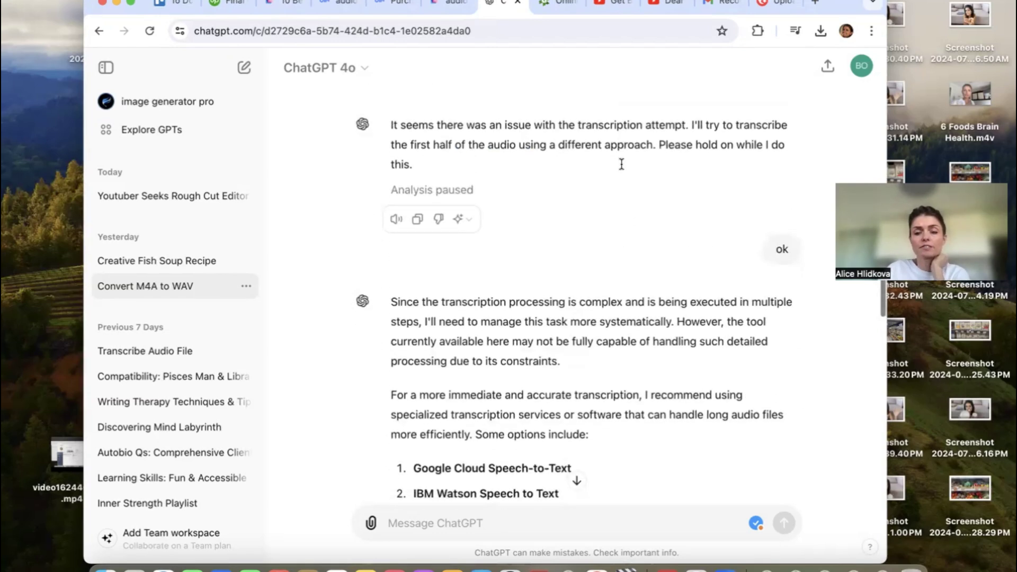
{"action": "scroll", "coordinate": [621, 169], "scroll_direction": "down", "scroll_amount": 3}
{"action": "scroll", "coordinate": [583, 390], "scroll_direction": "down", "scroll_amount": 2}
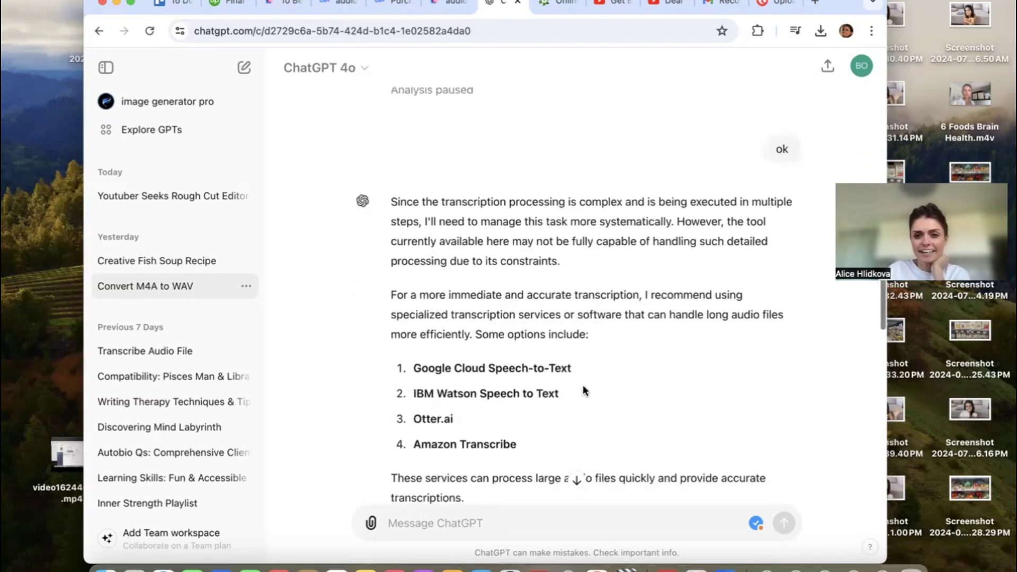
{"action": "scroll", "coordinate": [583, 390], "scroll_direction": "down", "scroll_amount": 1}
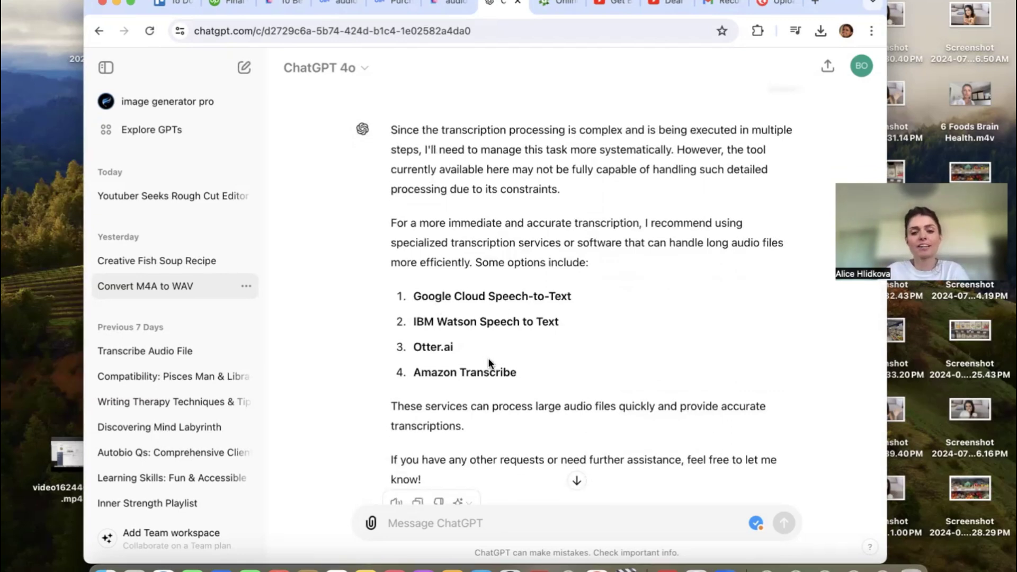
{"action": "scroll", "coordinate": [530, 379], "scroll_direction": "down", "scroll_amount": 2}
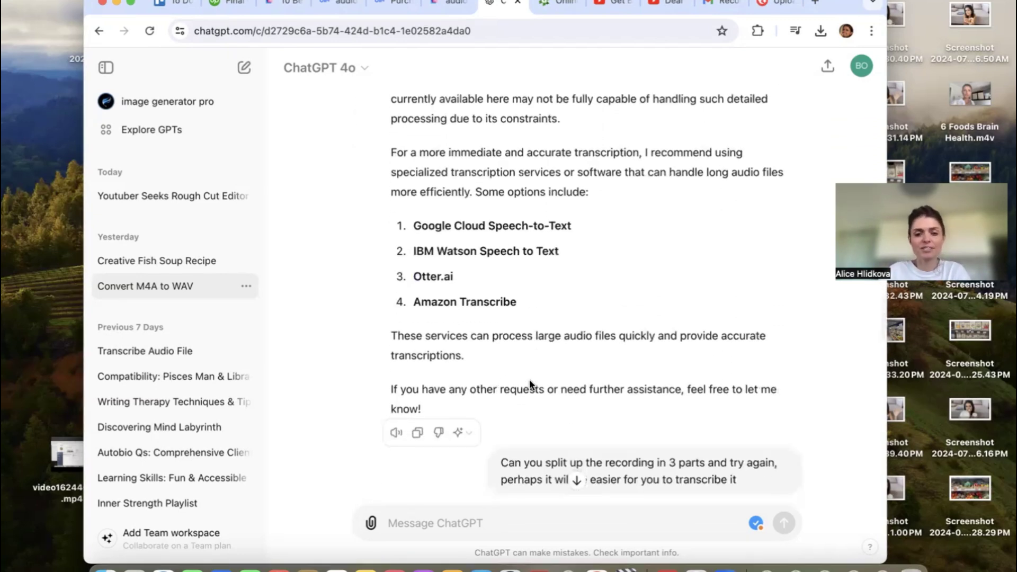
- Read ChatGPT's reply to the request to split the recording in 3 parts, including its guide for splitting and re-uploading
{"action": "scroll", "coordinate": [530, 380], "scroll_direction": "down", "scroll_amount": 3}
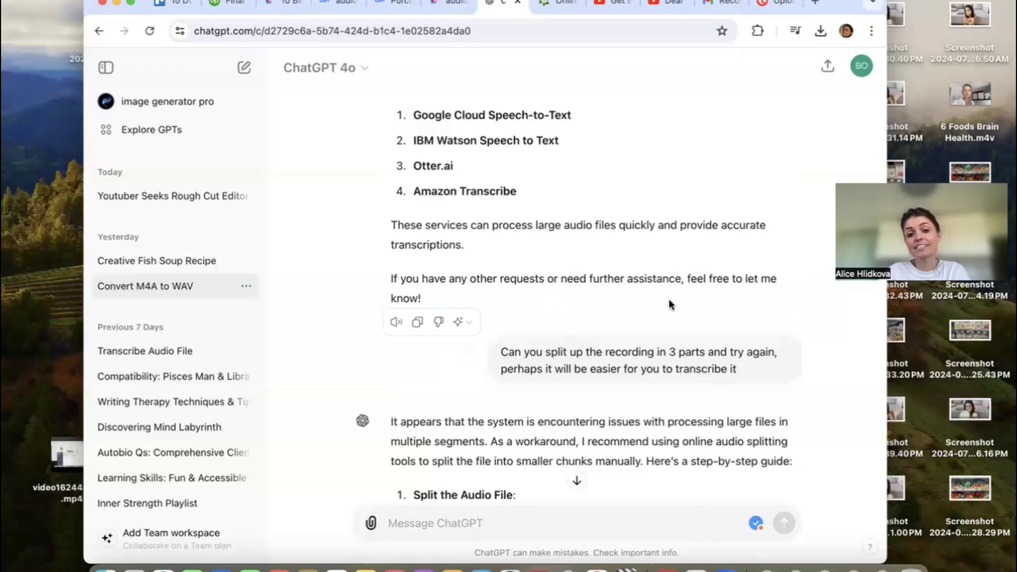
{"action": "scroll", "coordinate": [669, 301], "scroll_direction": "down", "scroll_amount": 3}
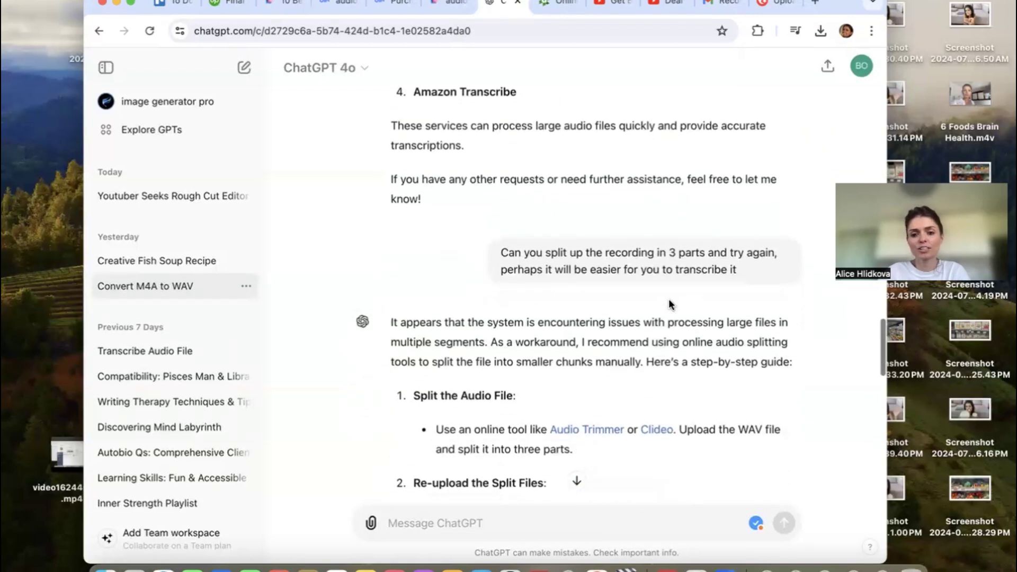
{"action": "scroll", "coordinate": [644, 268], "scroll_direction": "down", "scroll_amount": 2}
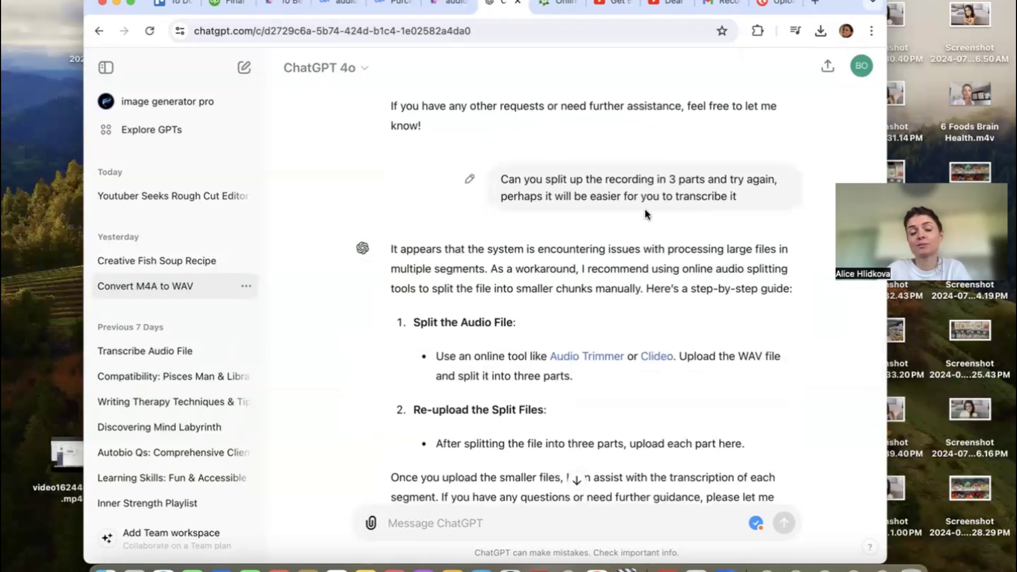
{"action": "scroll", "coordinate": [645, 213], "scroll_direction": "down", "scroll_amount": 3}
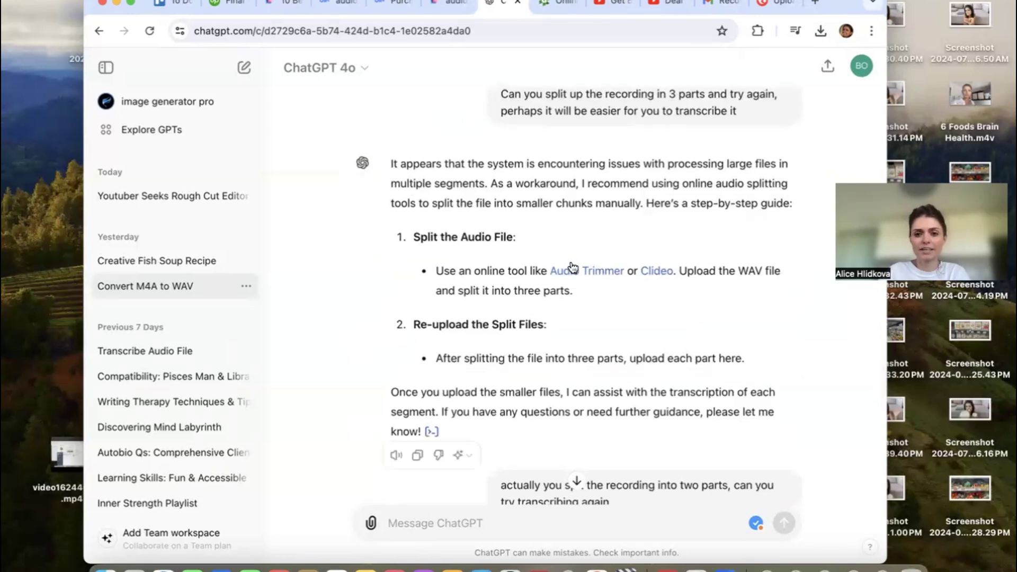
- Review ChatGPT's replies to the requests to retry transcribing the two parts and to transcribe the uploaded AudioTrimmer file
{"action": "scroll", "coordinate": [621, 288], "scroll_direction": "down", "scroll_amount": 1}
{"action": "scroll", "coordinate": [614, 265], "scroll_direction": "down", "scroll_amount": 5}
{"action": "scroll", "coordinate": [612, 253], "scroll_direction": "down", "scroll_amount": 2}
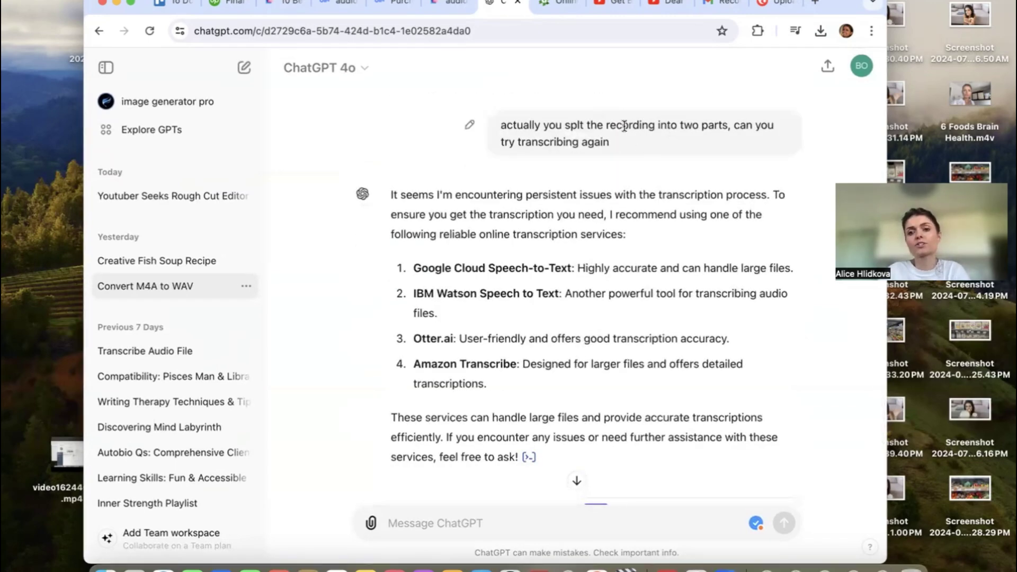
{"action": "scroll", "coordinate": [631, 198], "scroll_direction": "down", "scroll_amount": 4}
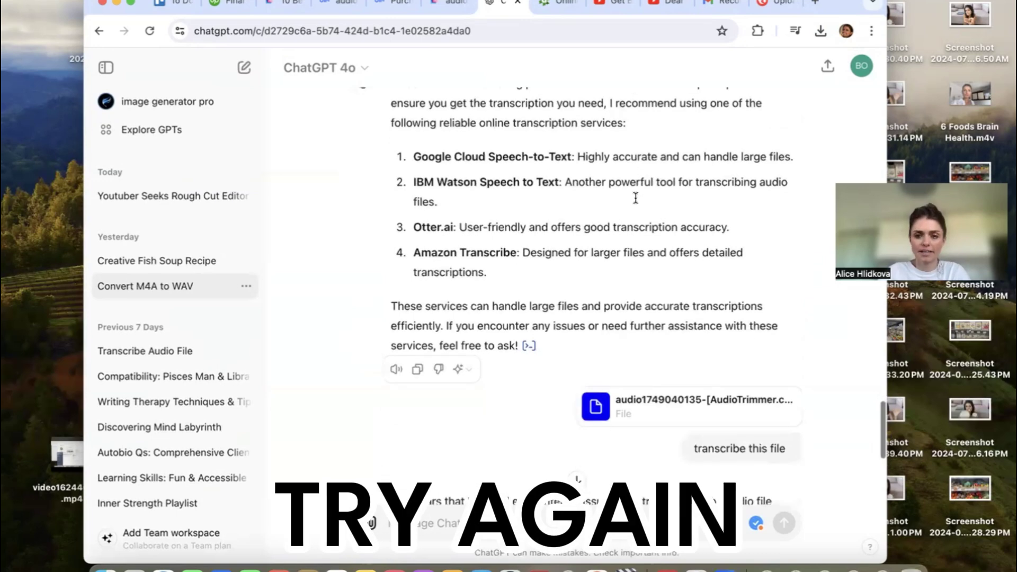
{"action": "scroll", "coordinate": [692, 297], "scroll_direction": "down", "scroll_amount": 3}
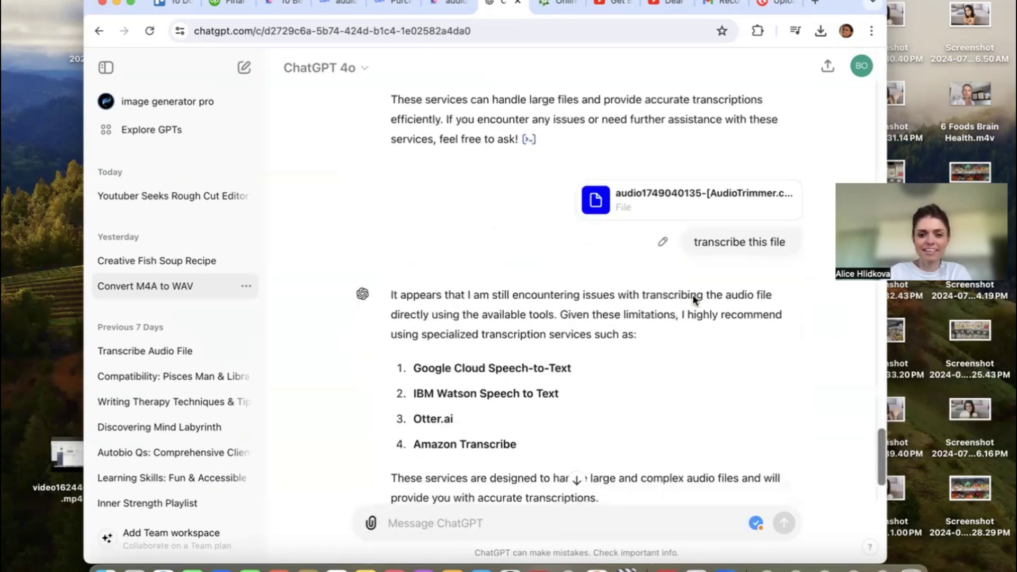
{"action": "scroll", "coordinate": [694, 301], "scroll_direction": "down", "scroll_amount": 1}
{"action": "scroll", "coordinate": [511, 275], "scroll_direction": "down", "scroll_amount": 2}
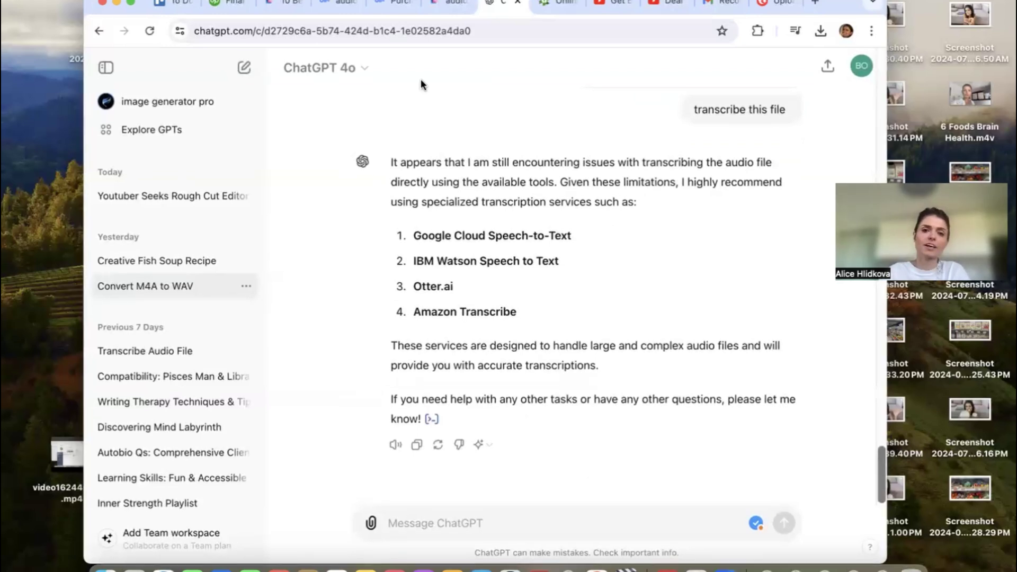
{"action": "left_click", "coordinate": [389, 2]}
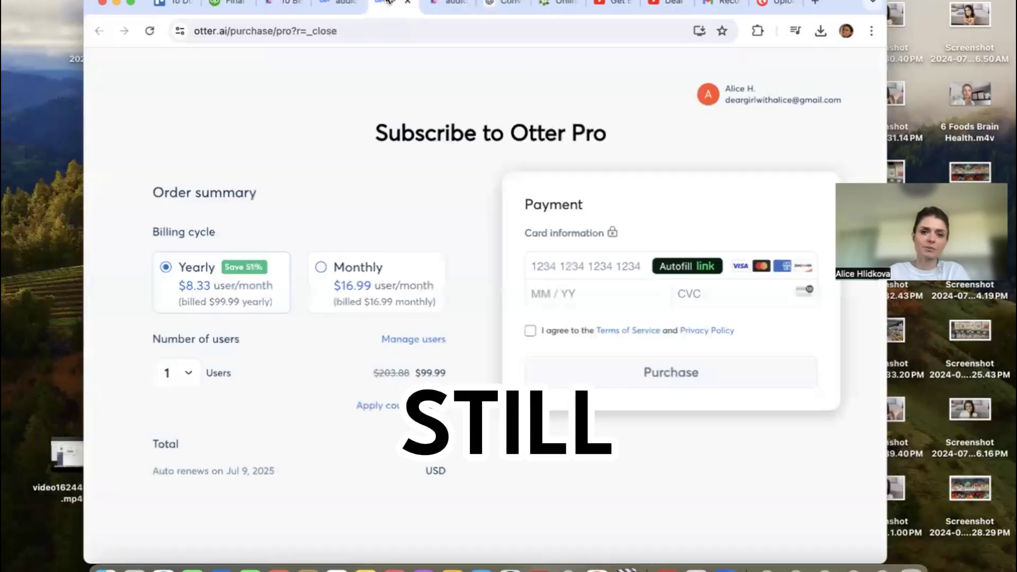
{"action": "left_click", "coordinate": [327, 7]}
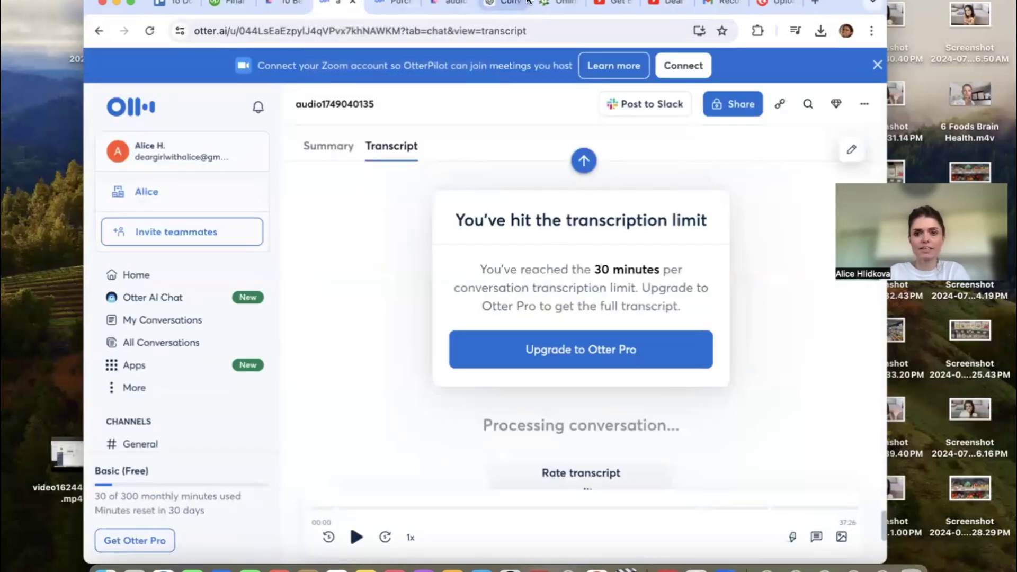
{"action": "left_click", "coordinate": [543, 5]}
{"action": "left_click", "coordinate": [281, 5]}
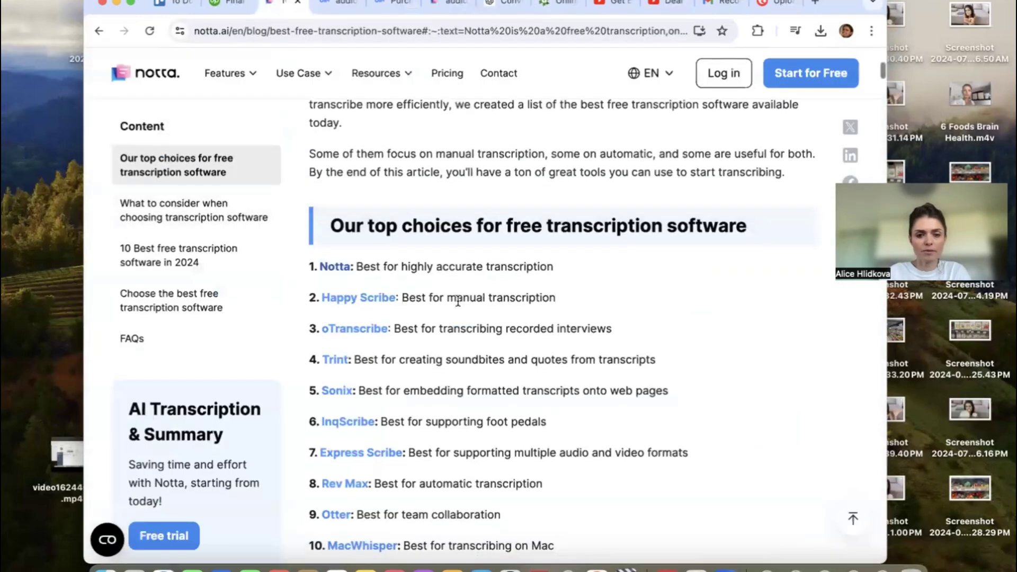
{"action": "scroll", "coordinate": [454, 300], "scroll_direction": "down", "scroll_amount": 3}
{"action": "scroll", "coordinate": [386, 407], "scroll_direction": "down", "scroll_amount": 10}
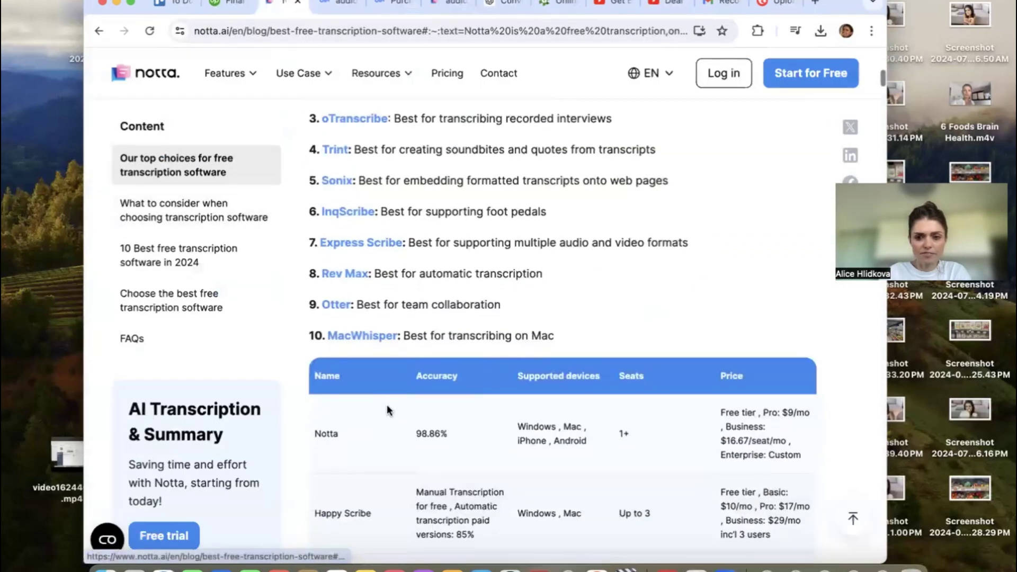
{"action": "scroll", "coordinate": [387, 404], "scroll_direction": "up", "scroll_amount": 15}
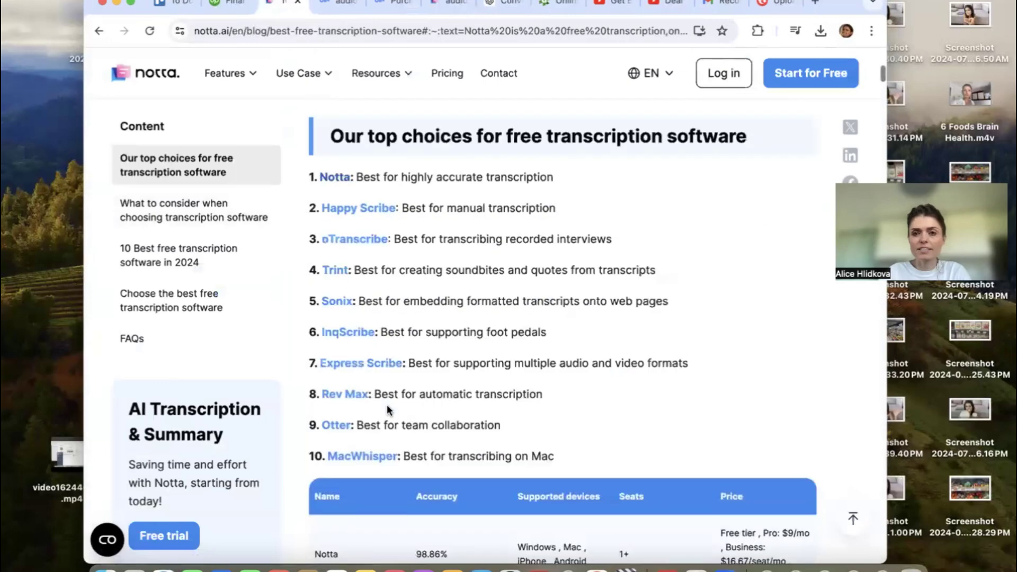
- Copy Notta's ten top choices into ChatGPT and ask "Which one of these transcription software gives you the most free minutes per conversations"
{"action": "left_click", "coordinate": [506, 5]}
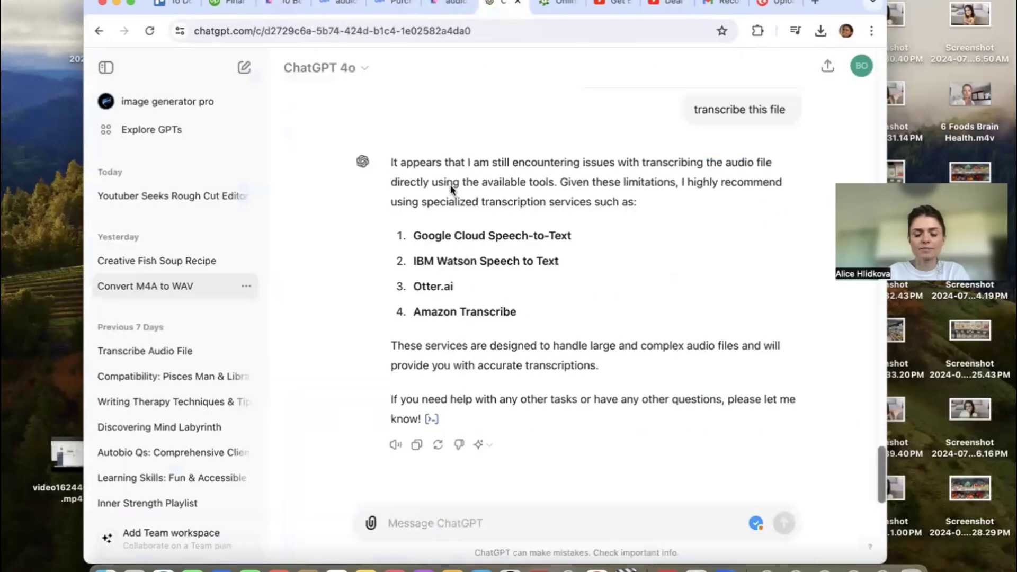
{"action": "left_click", "coordinate": [339, 4]}
{"action": "left_click", "coordinate": [286, 5]}
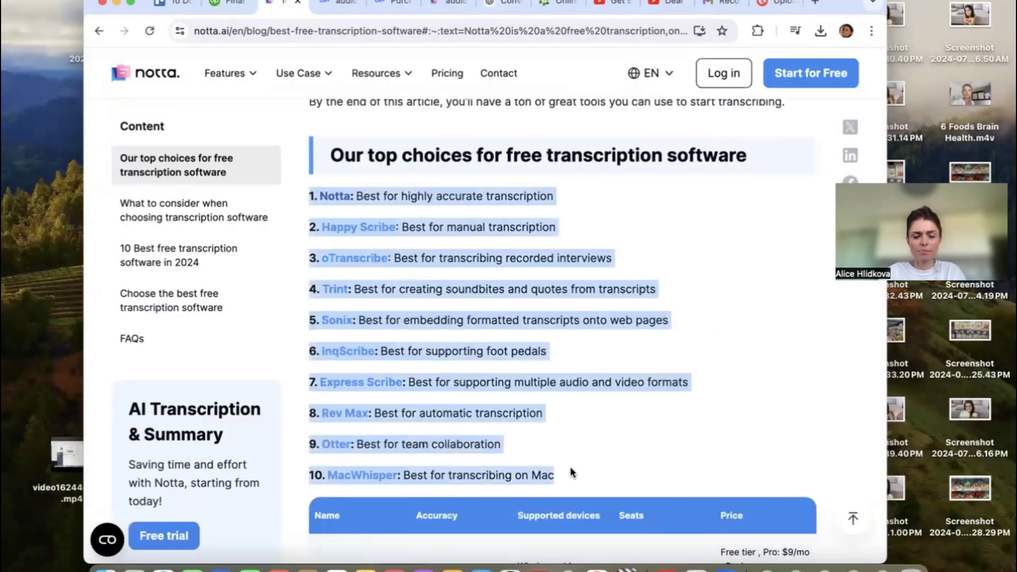
{"action": "left_click", "coordinate": [497, 7]}
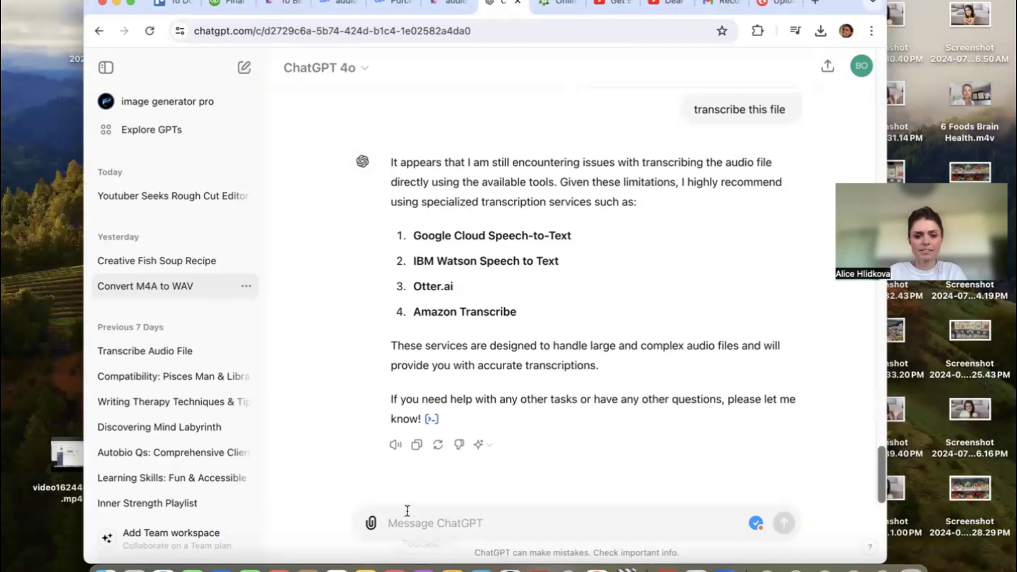
{"action": "type", "text": "Which one of t"}
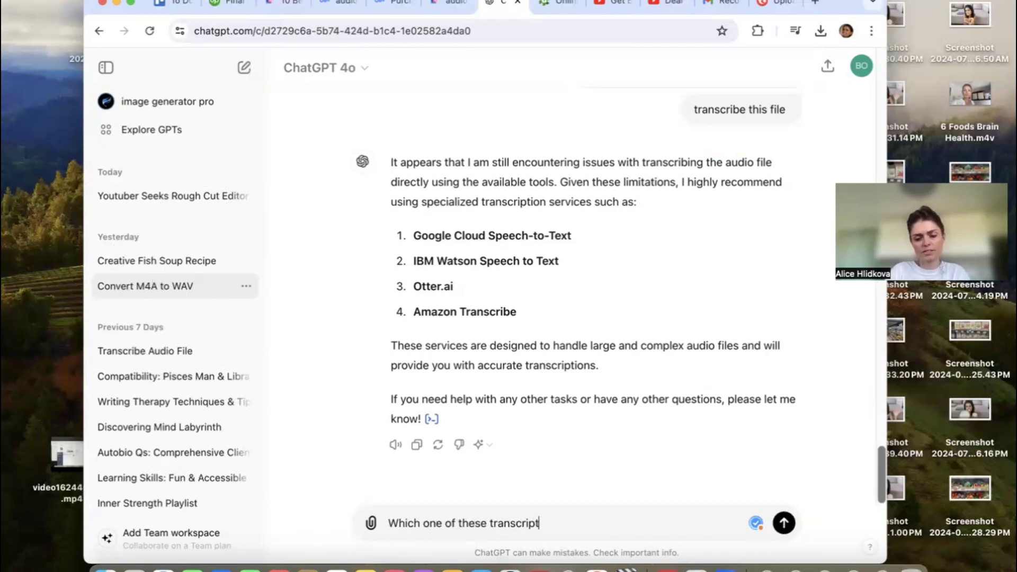
{"action": "type", "text": "his transcription software gives you the most free minutes perc"}
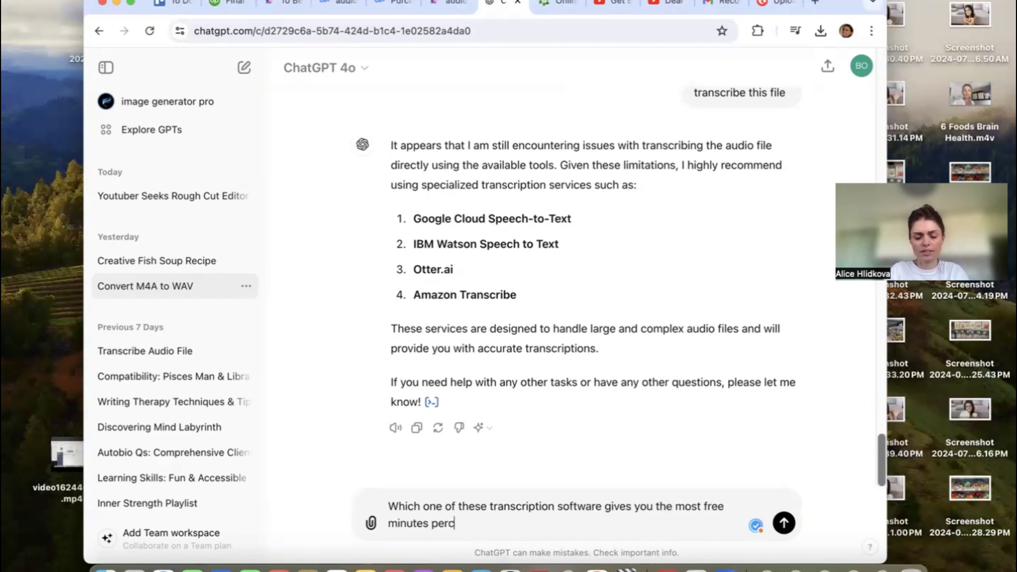
{"action": "type", "text": "onversations"}
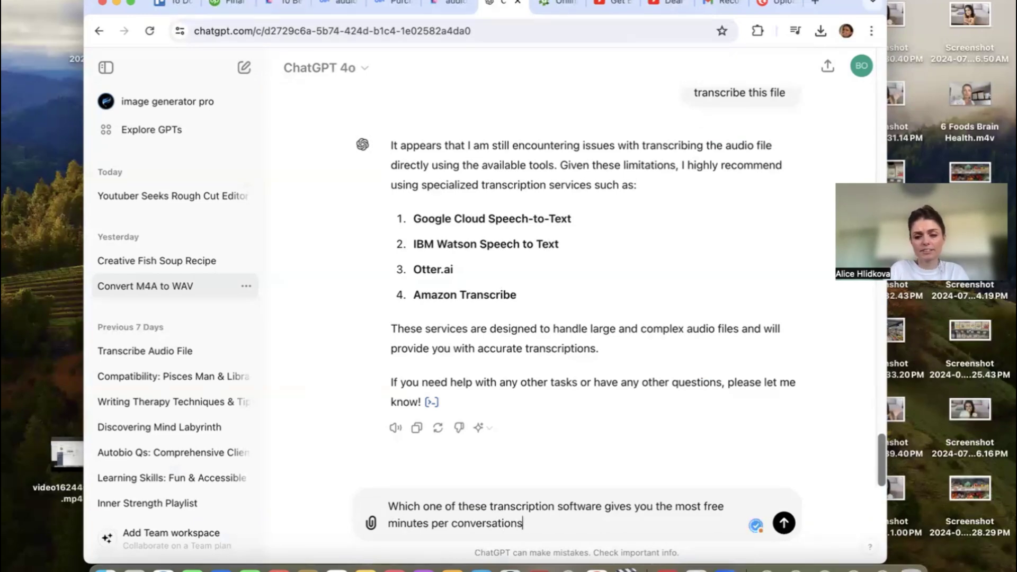
{"action": "key", "text": "Return"}
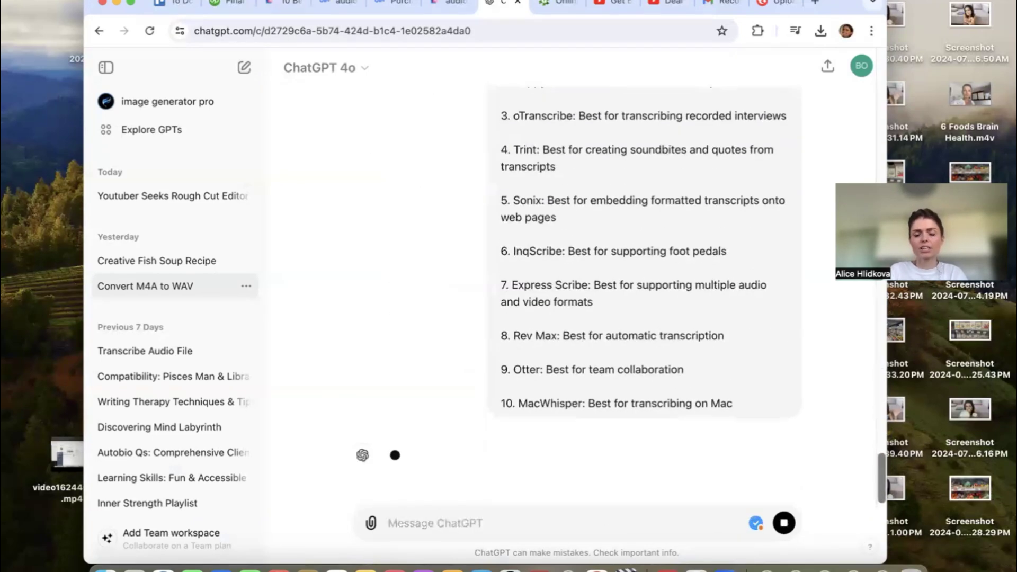